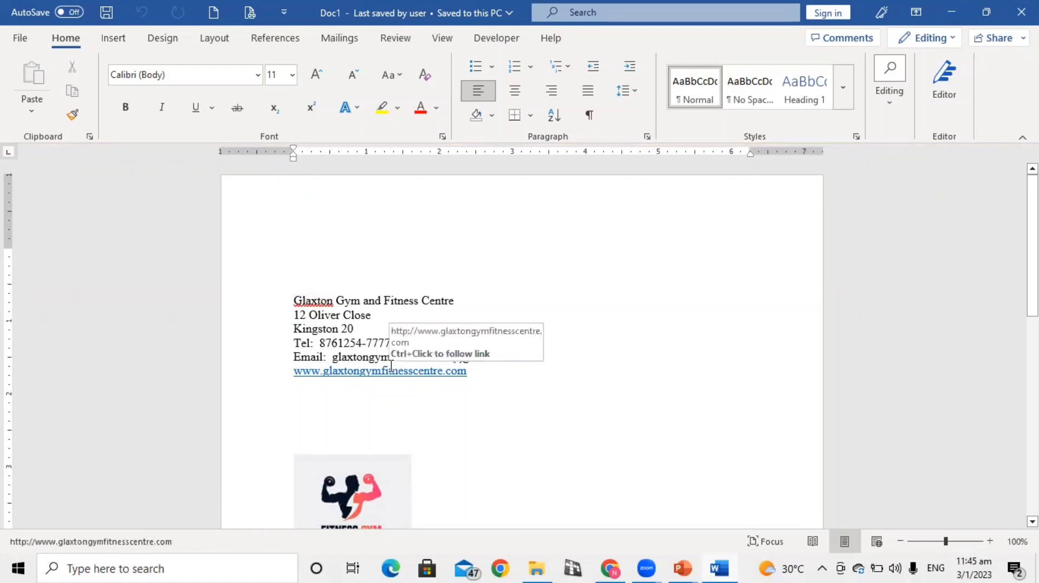
scroll(392, 371, "down", 4)
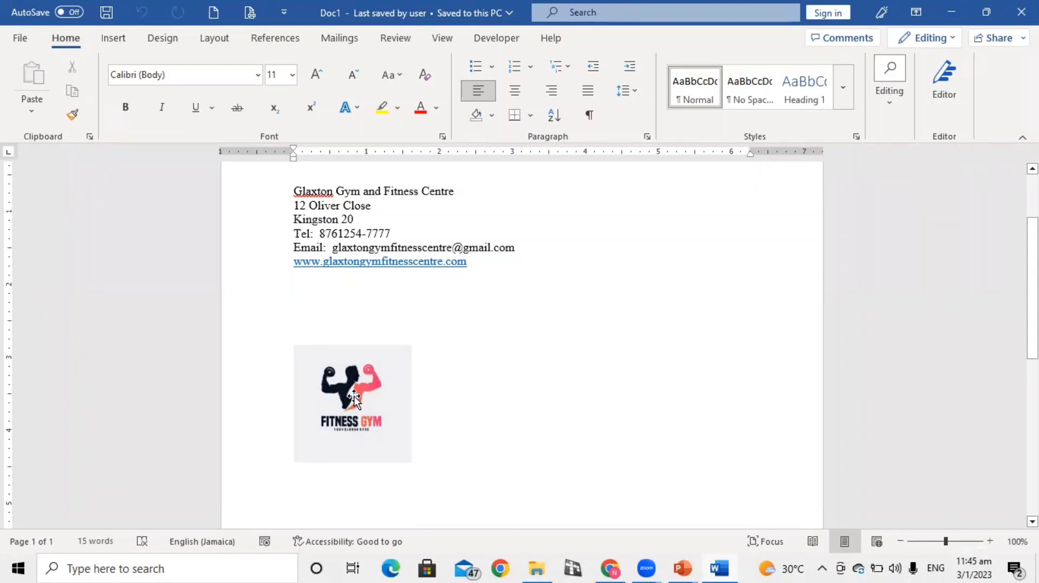
scroll(353, 396, "up", 3)
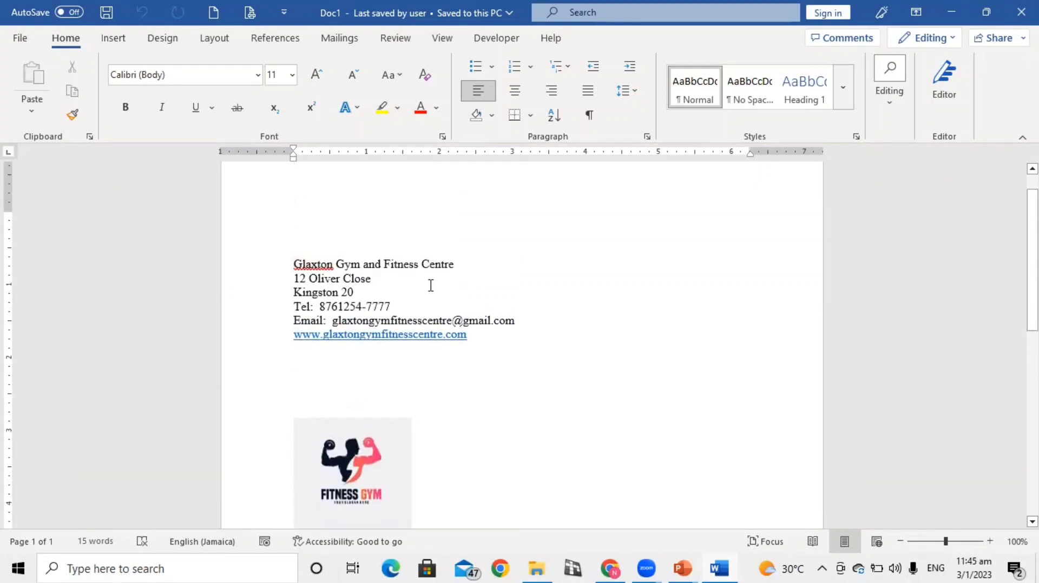
Switch to Chrome and run a Google image search for "gym and fitness"
left_click(610, 567)
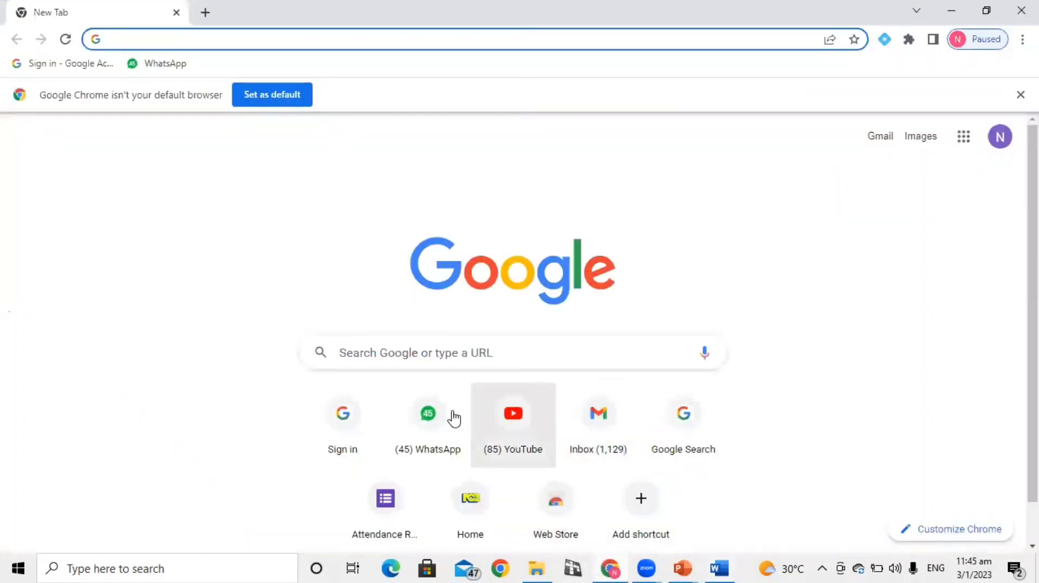
left_click(436, 349)
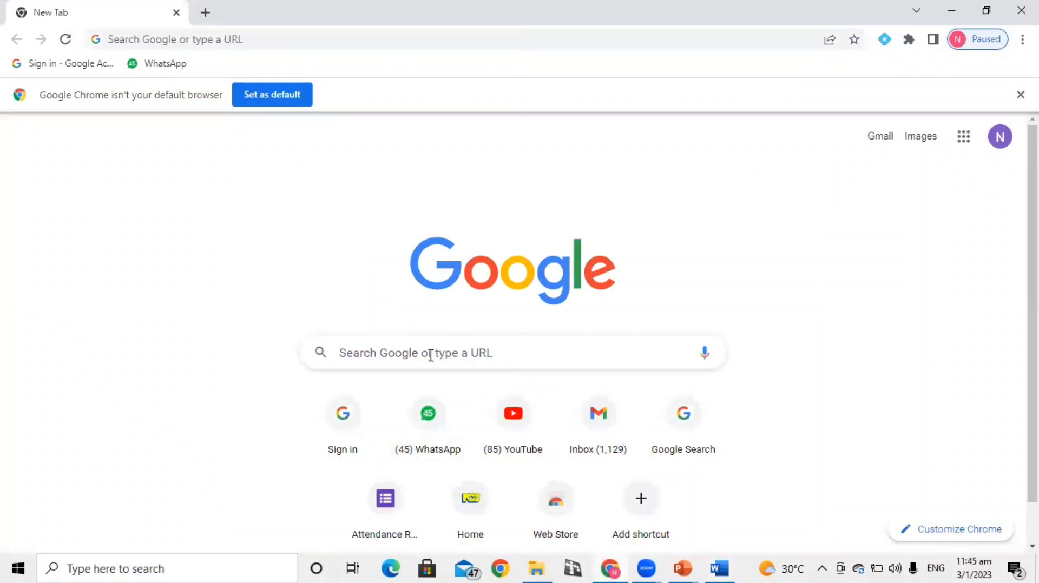
left_click(429, 346)
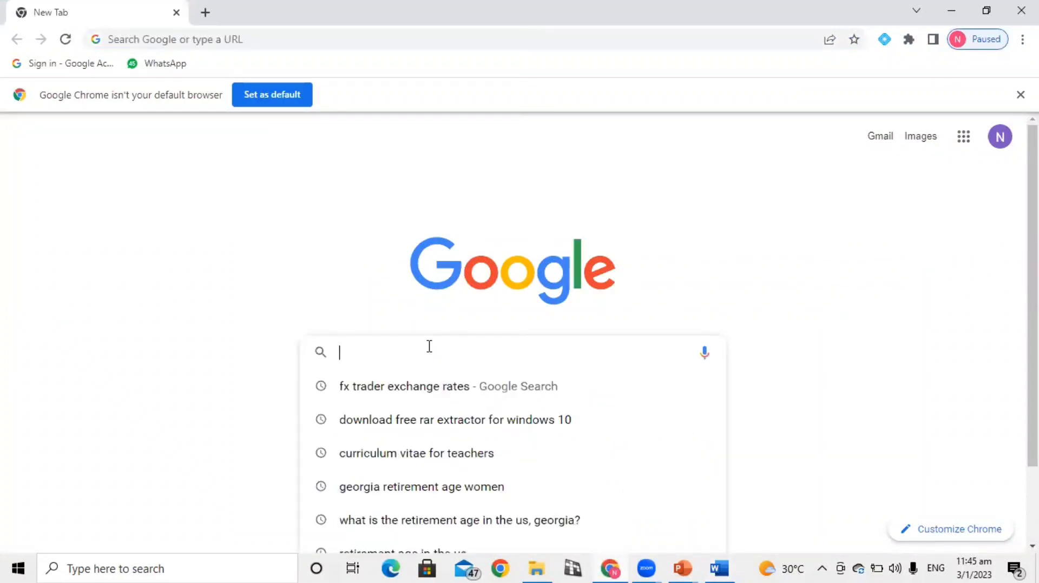
type("gym")
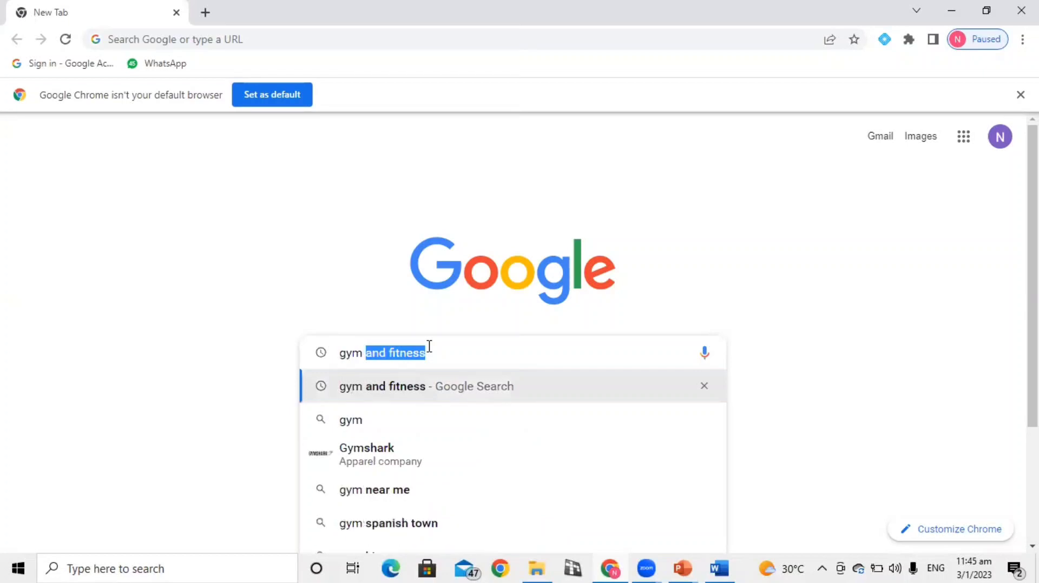
left_click(447, 352)
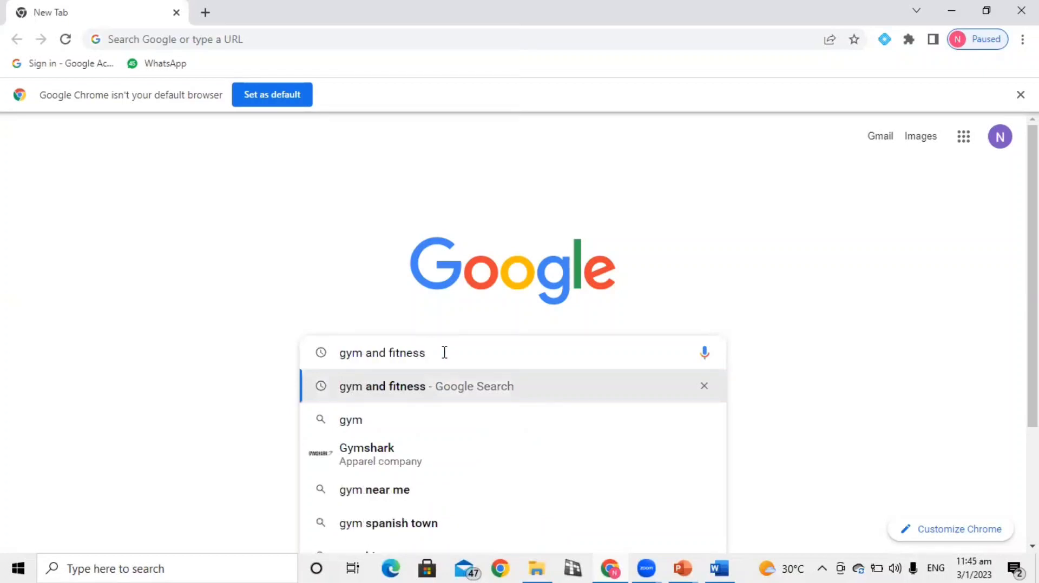
key("Return")
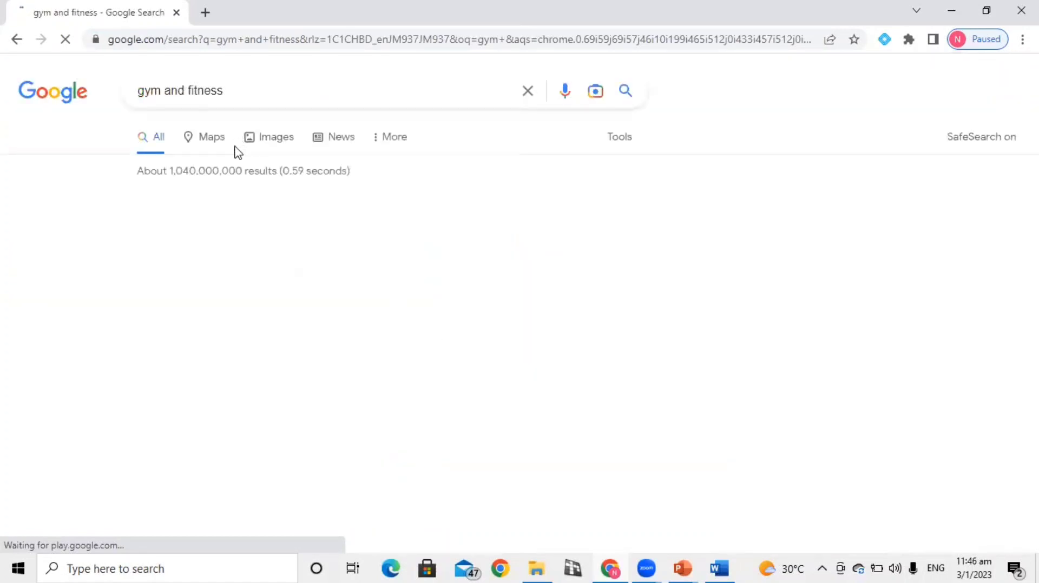
left_click(276, 140)
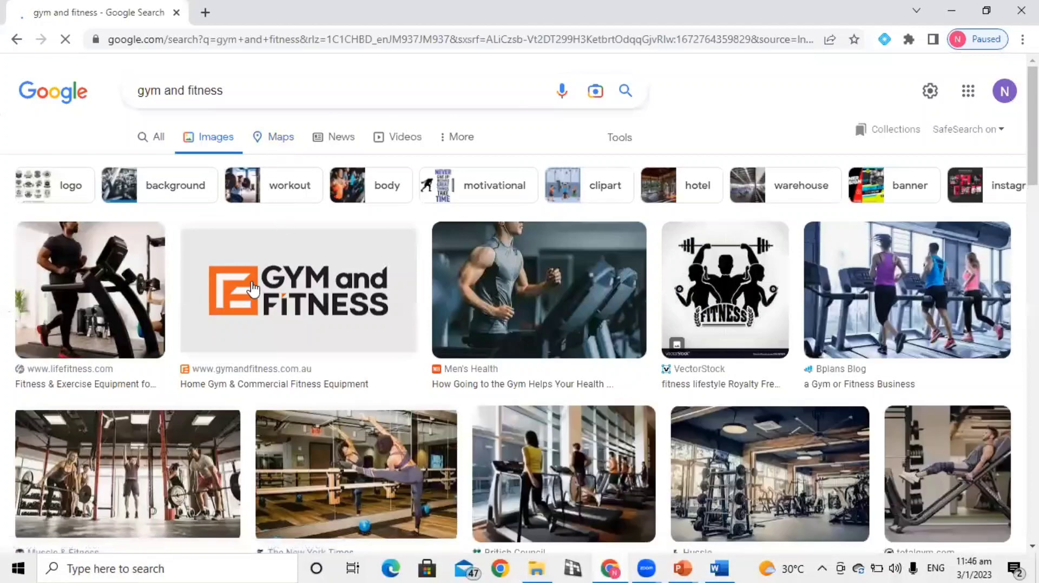
Find the Vecteezy "Fitness Gym" logo among the content related to the Freepik gym logo and copy the image
scroll(509, 382, "down", 1)
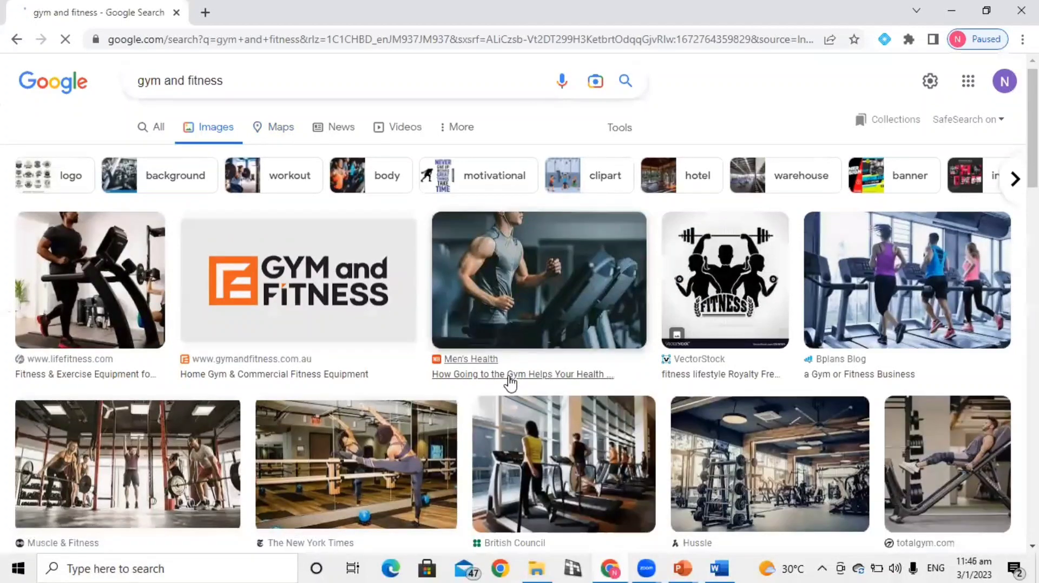
scroll(509, 382, "down", 4)
scroll(509, 382, "down", 4)
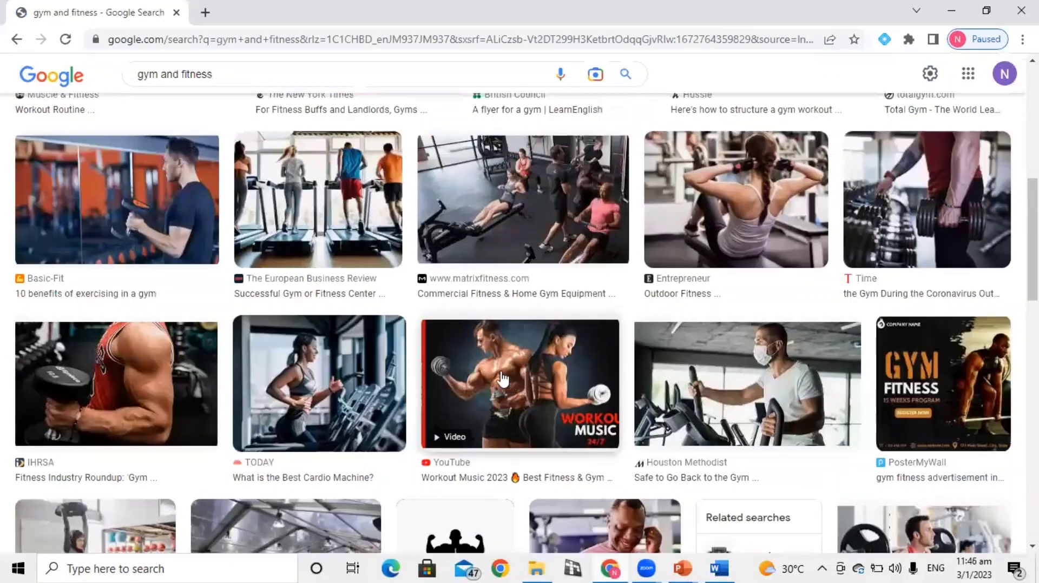
scroll(476, 359, "down", 4)
left_click(476, 360)
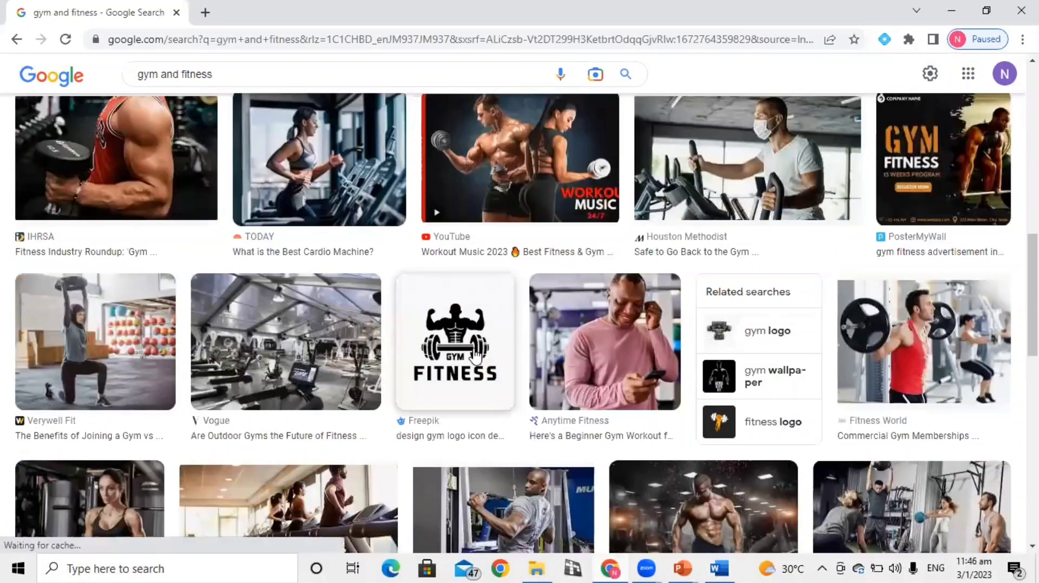
scroll(623, 382, "down", 5)
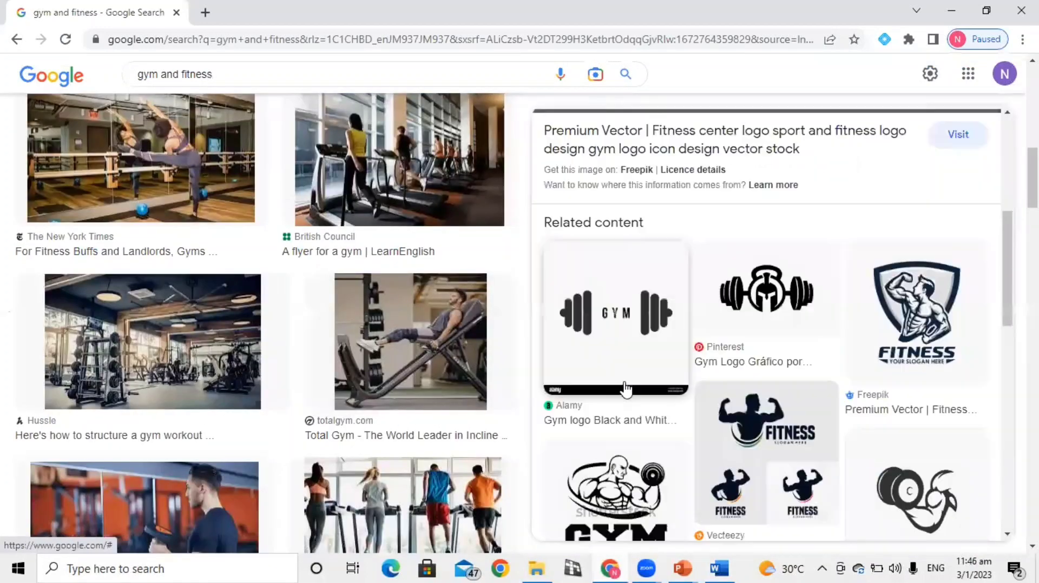
scroll(625, 389, "down", 8)
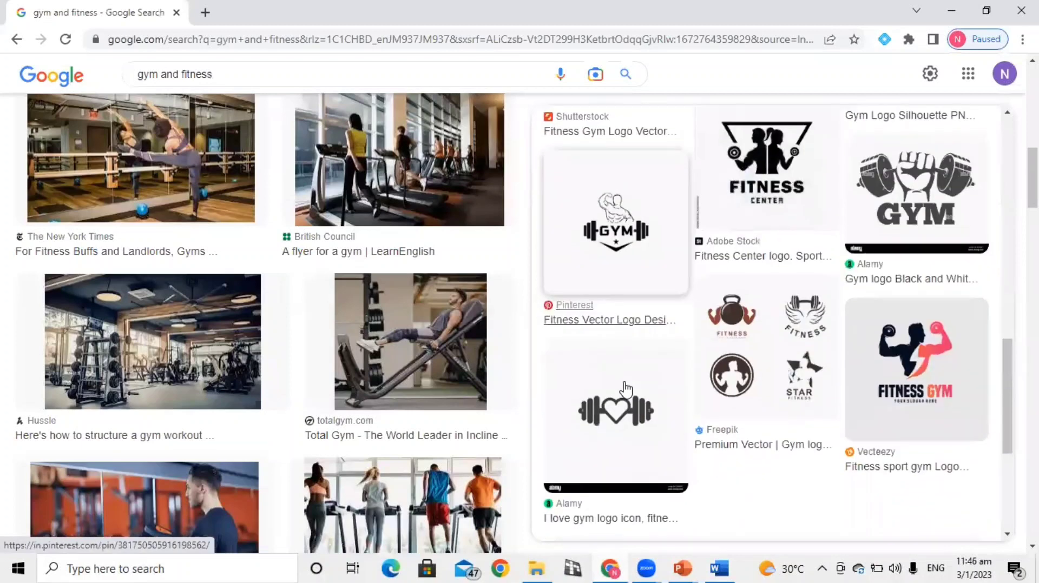
left_click(920, 378)
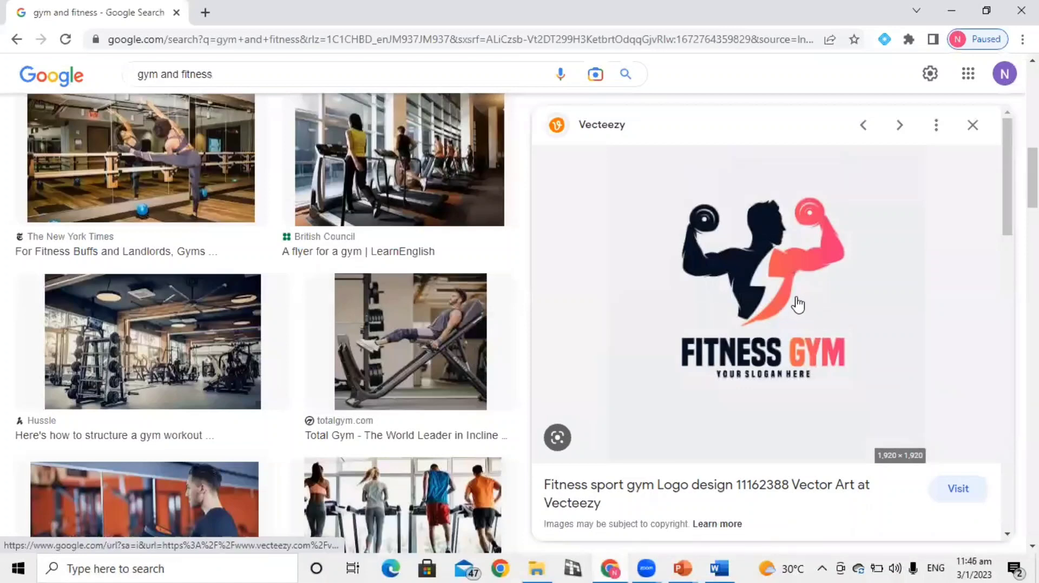
right_click(798, 299)
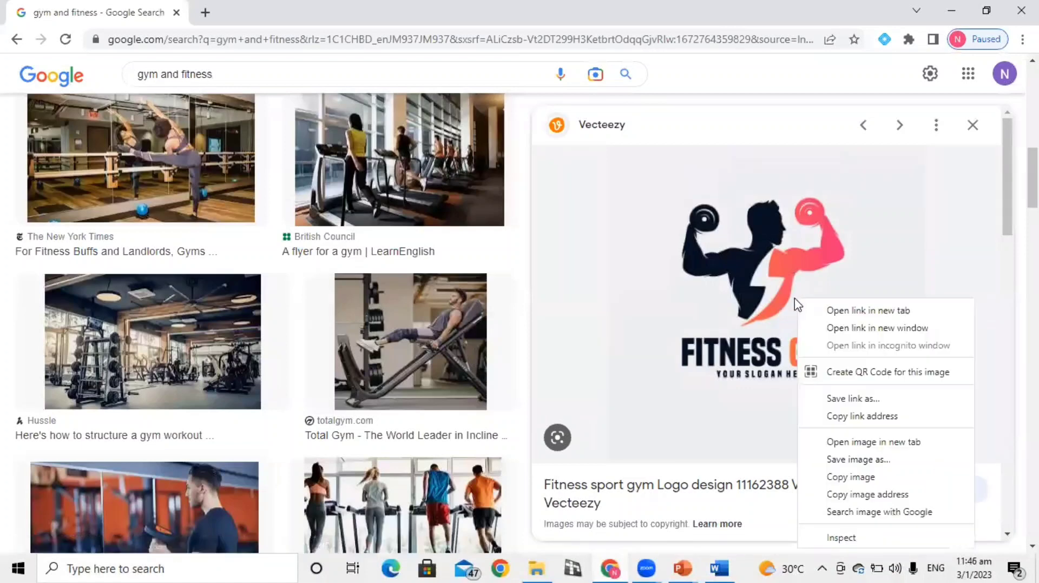
left_click(849, 476)
Return to the Word document and resize the Fitness Gym logo proportionally to slightly smaller than its original size
left_click(720, 567)
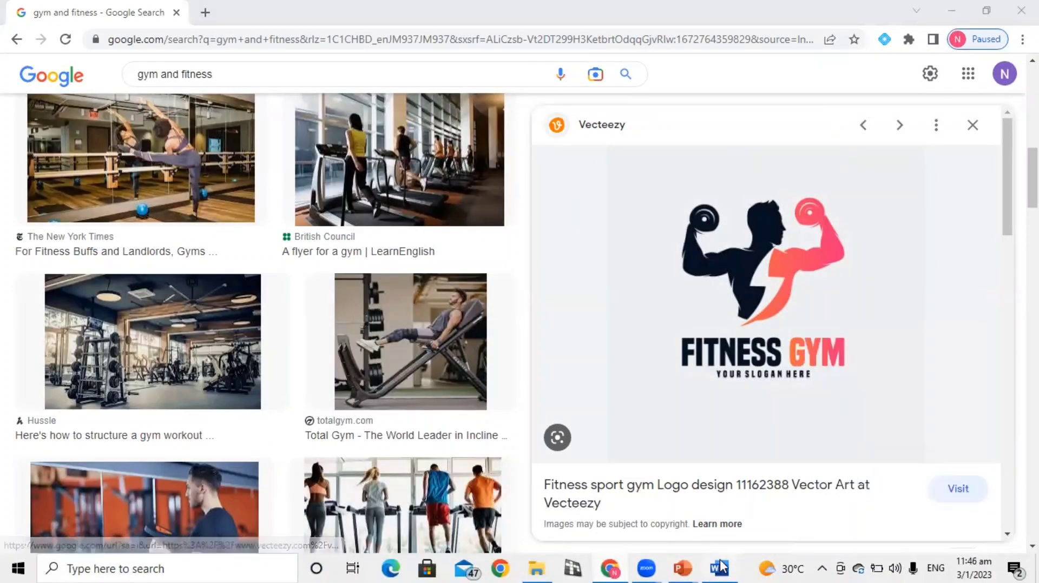
scroll(417, 420, "down", 3)
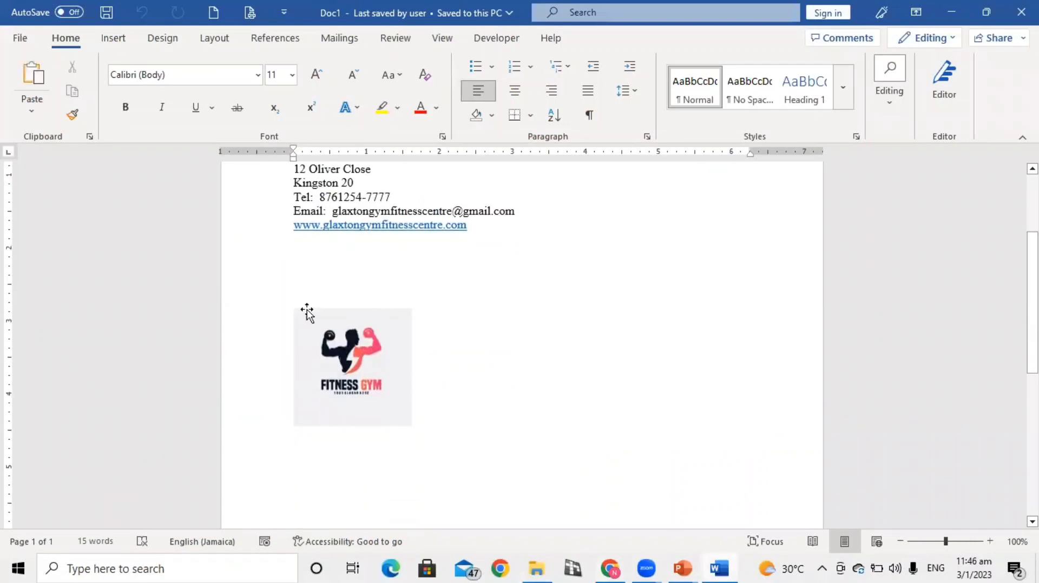
left_click(357, 351)
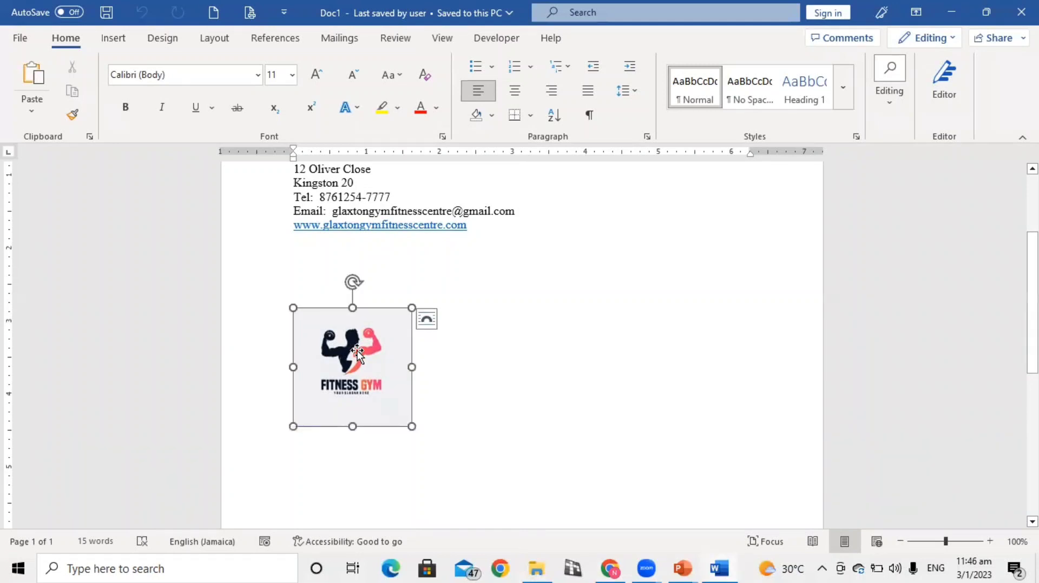
left_click_drag(411, 307, 496, 245)
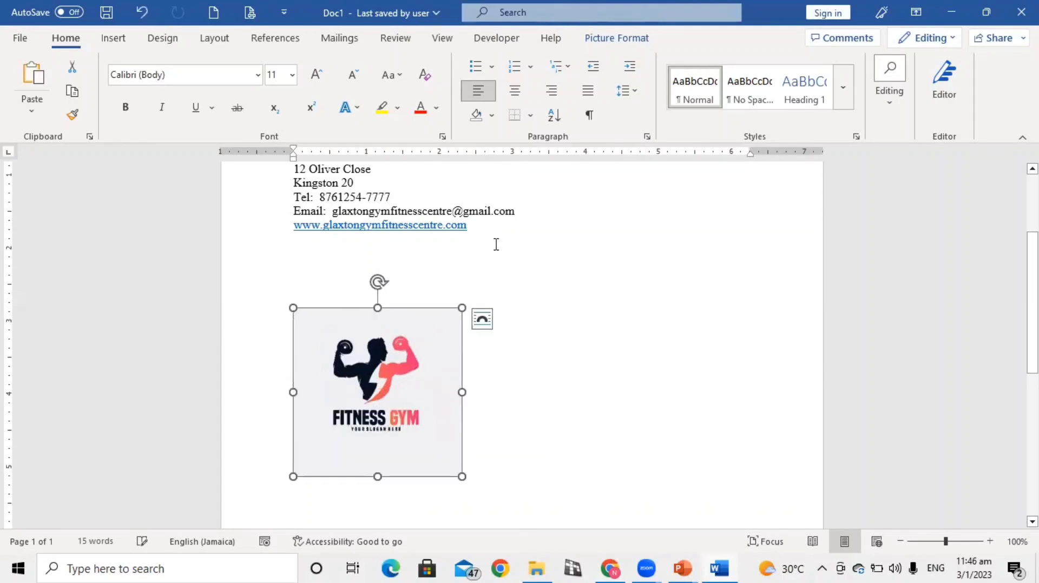
left_click_drag(456, 309, 393, 370)
Insert a header in the built-in Blank style
scroll(460, 351, "up", 5)
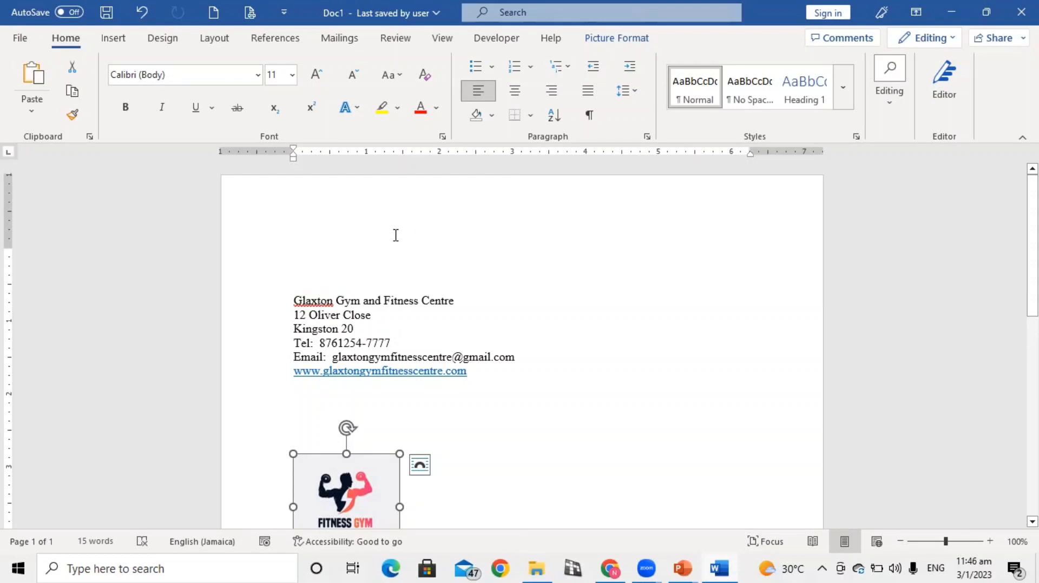
left_click(114, 38)
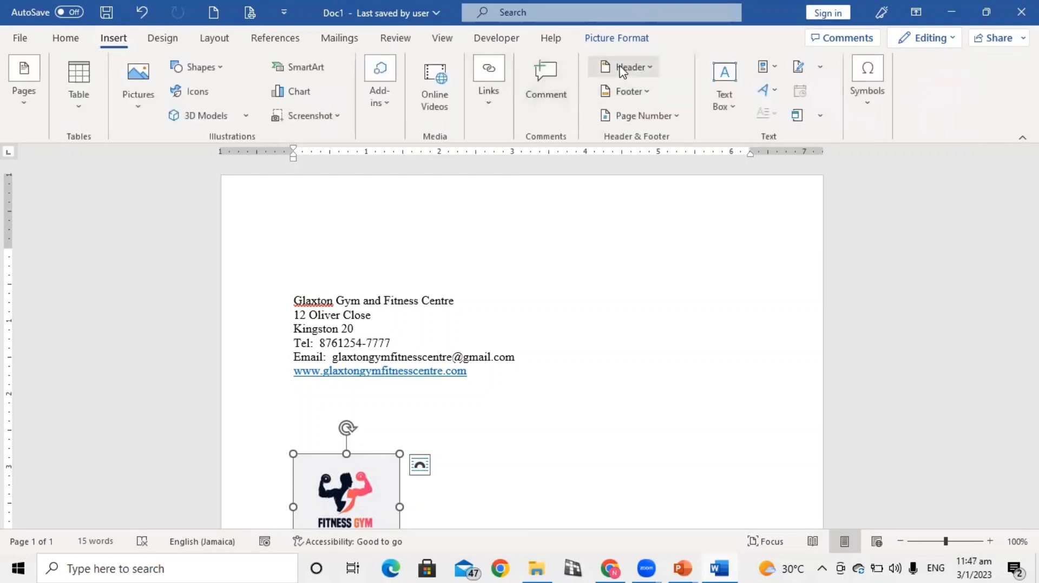
left_click(619, 66)
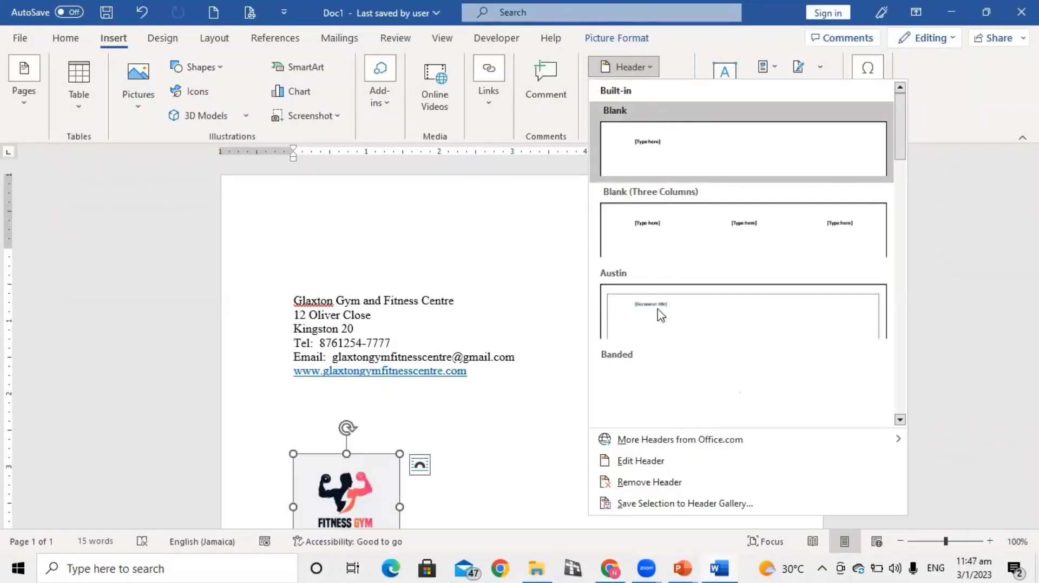
left_click(655, 150)
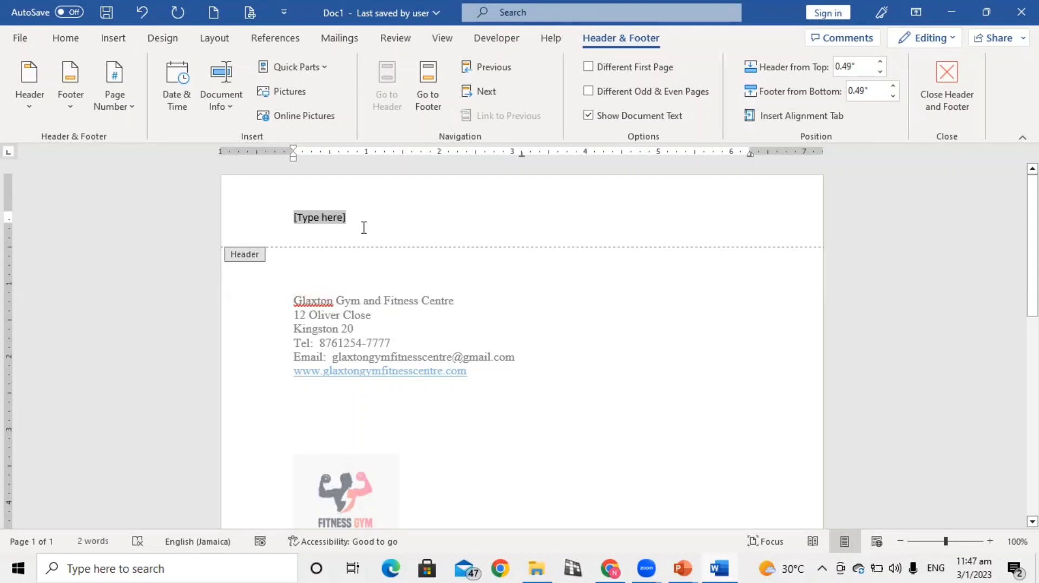
Return to the document body and cut the gym's name, address and contact lines down to the website
double_click(421, 358)
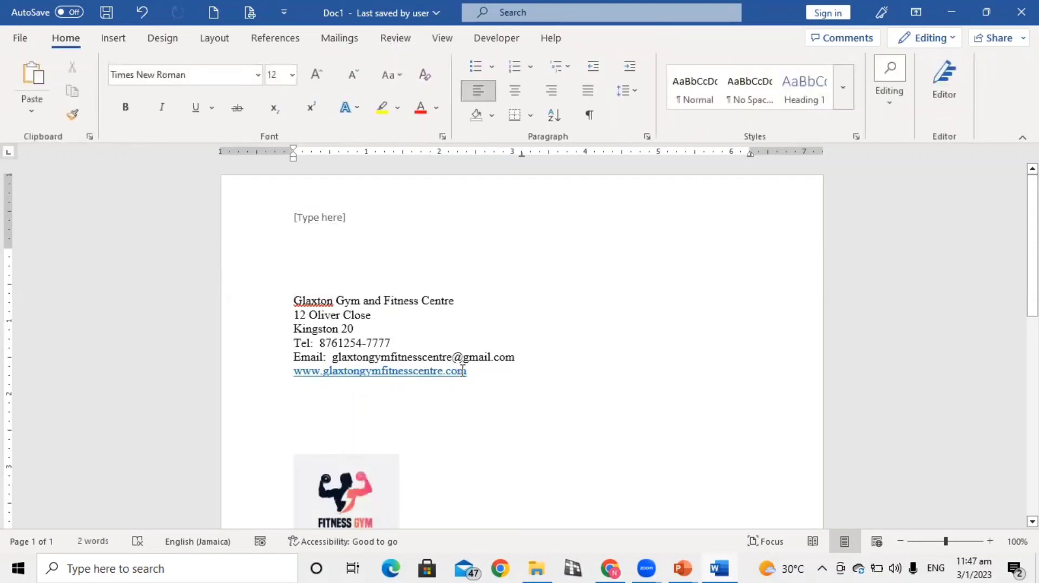
left_click_drag(457, 372, 290, 299)
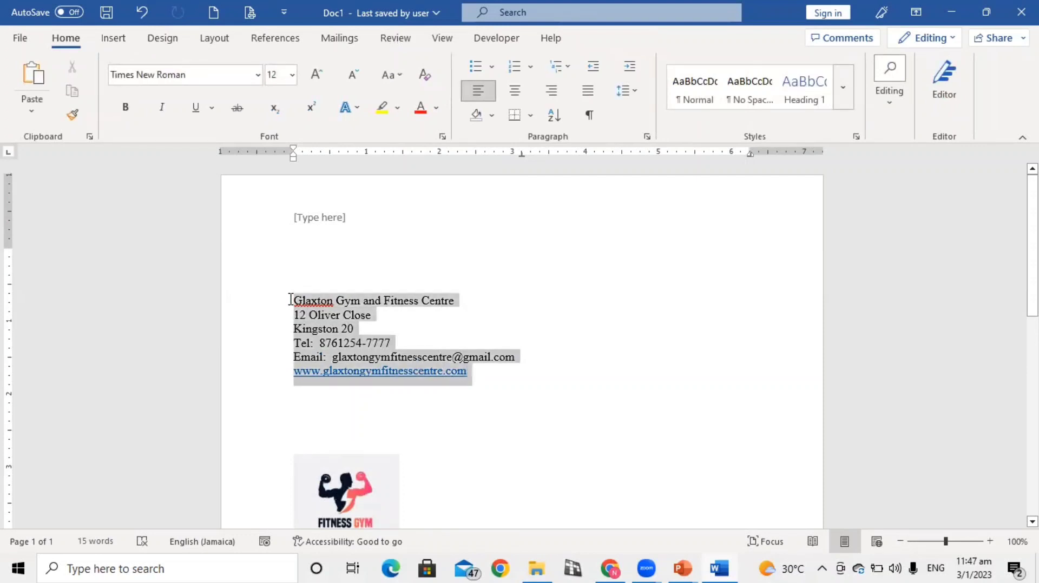
right_click(332, 319)
left_click(364, 227)
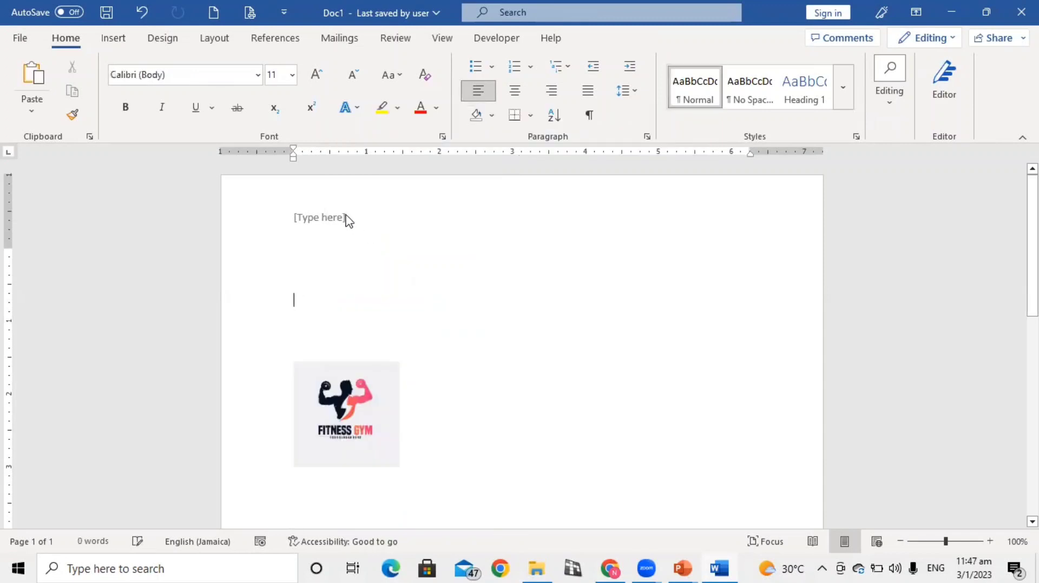
Replace the header's placeholder text with the cut contact block, pasting it at a centred line
double_click(348, 218)
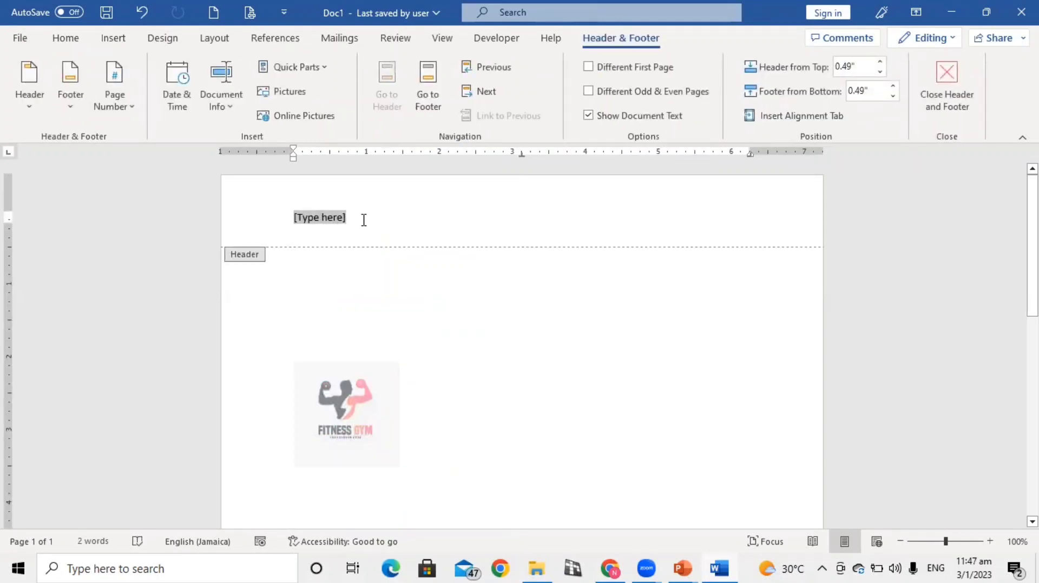
key("BackSpace")
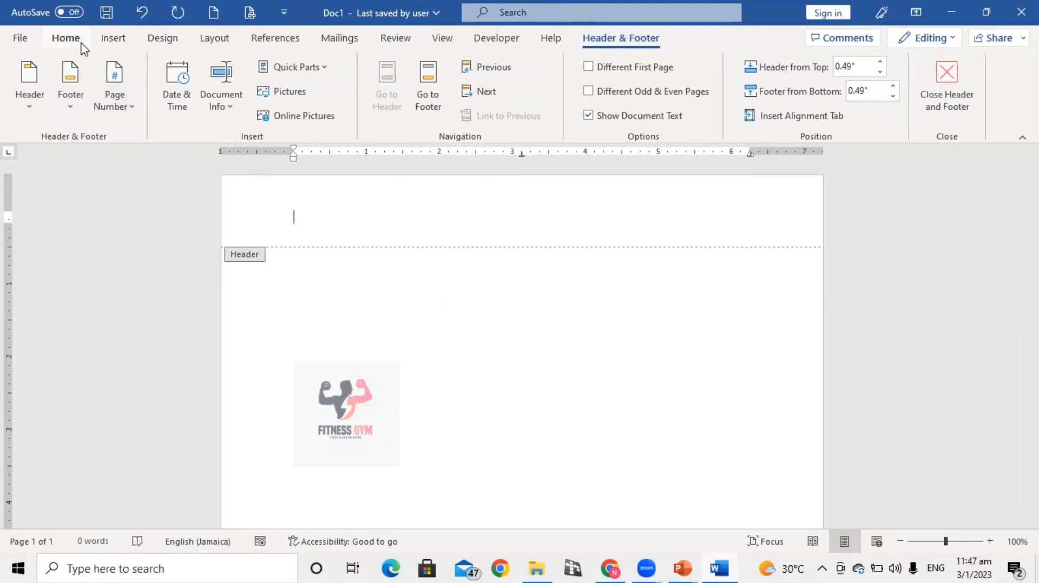
left_click(76, 40)
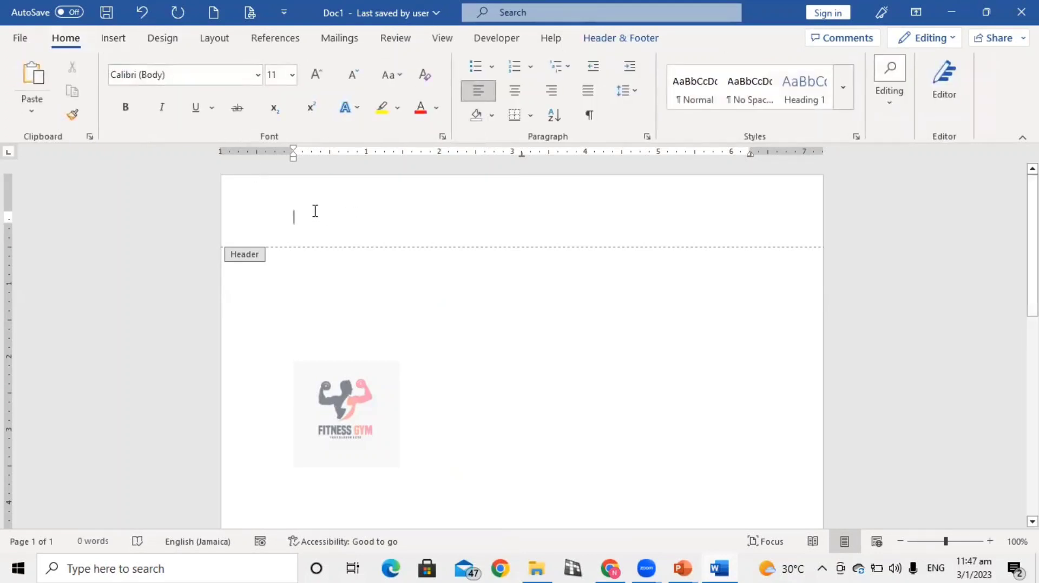
left_click(515, 92)
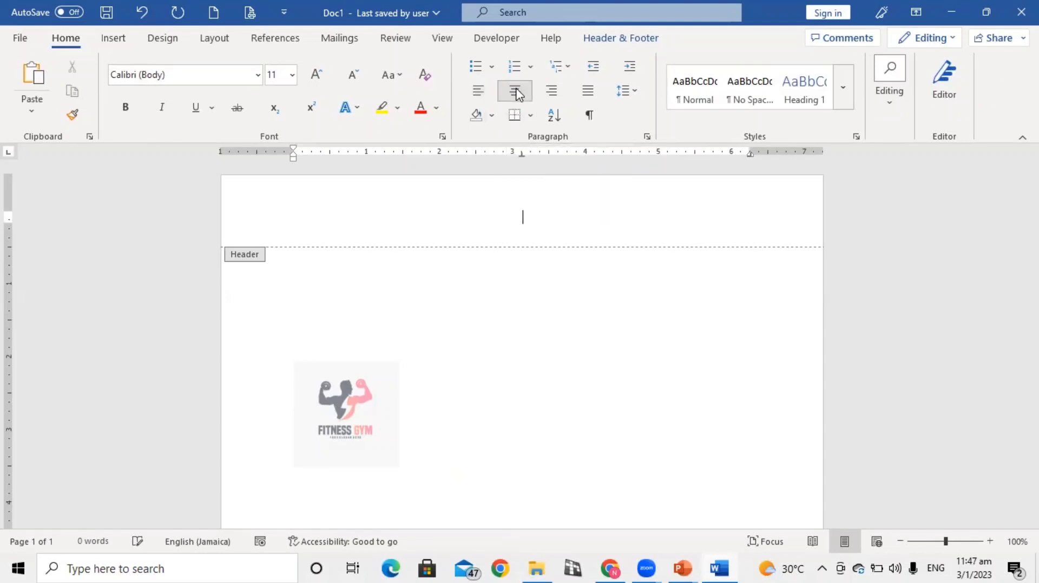
left_click(31, 87)
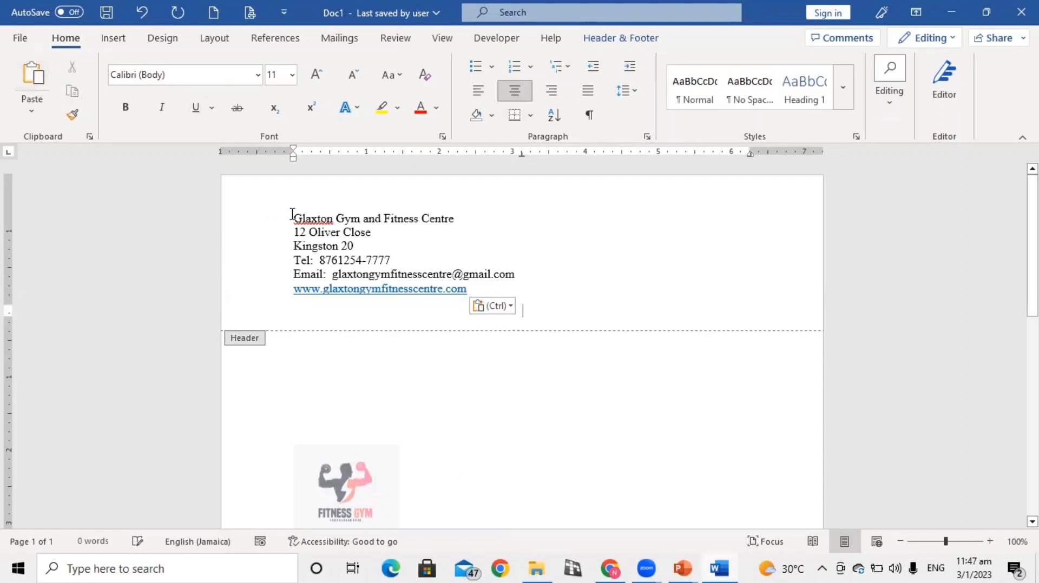
Centre all the pasted gym name, address and contact lines in the header
left_click_drag(291, 215, 478, 287)
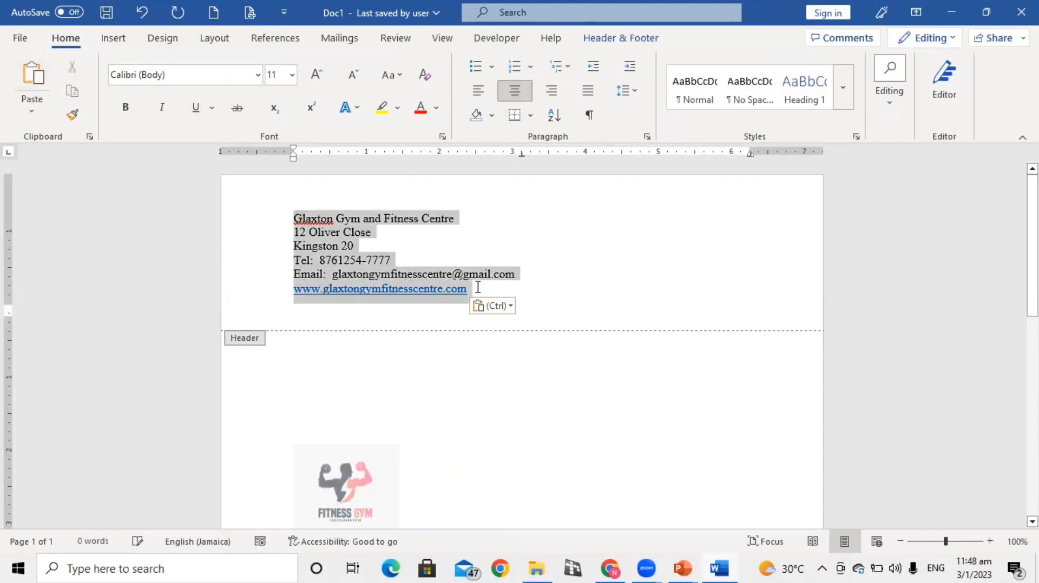
left_click(514, 92)
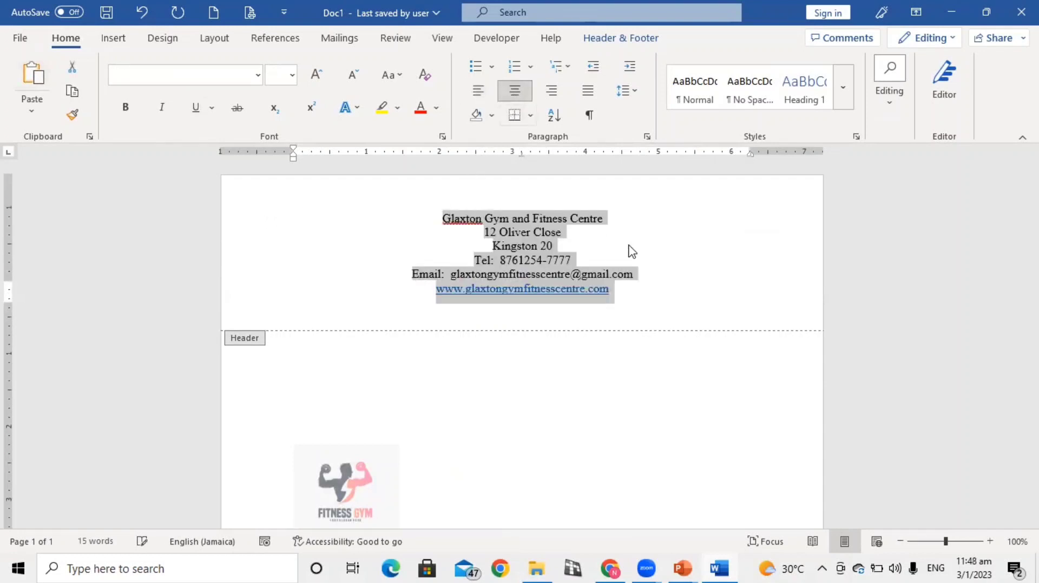
left_click(674, 243)
scroll(509, 422, "down", 2)
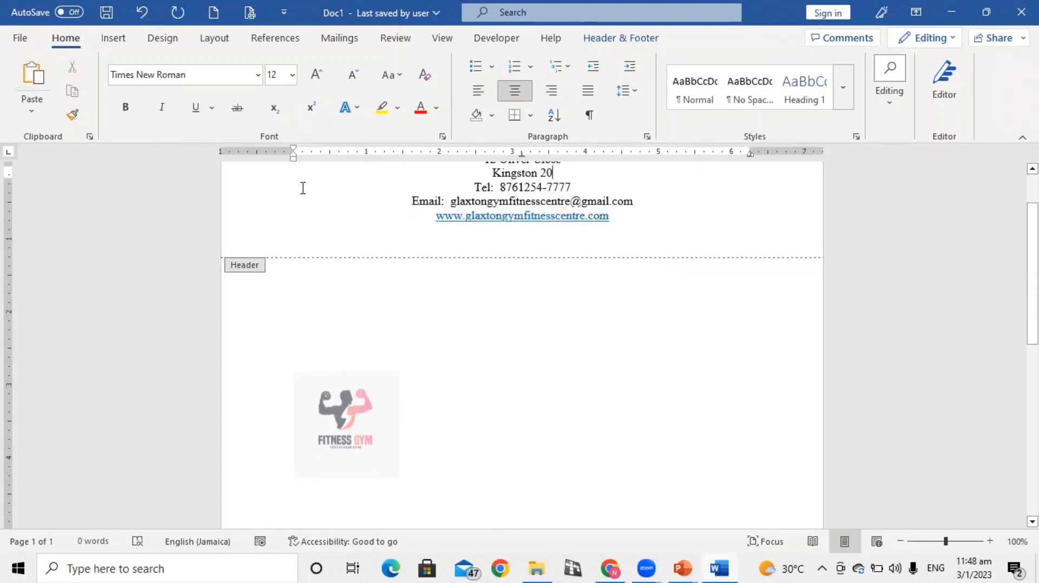
Set the logo's text wrapping to In Front of Text and move it up beside the header's contact lines
scroll(343, 423, "up", 2)
scroll(354, 319, "down", 5)
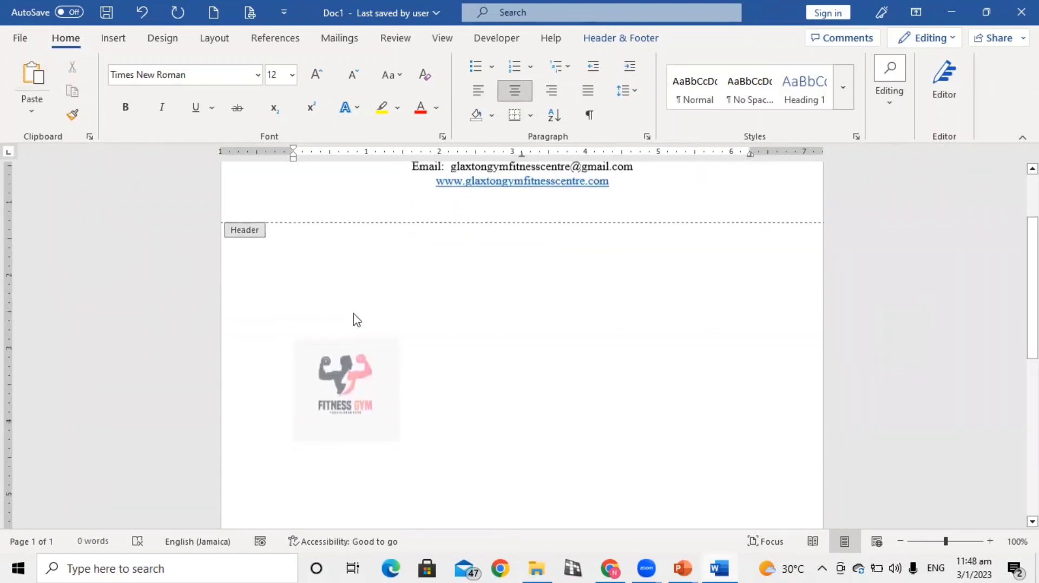
double_click(359, 334)
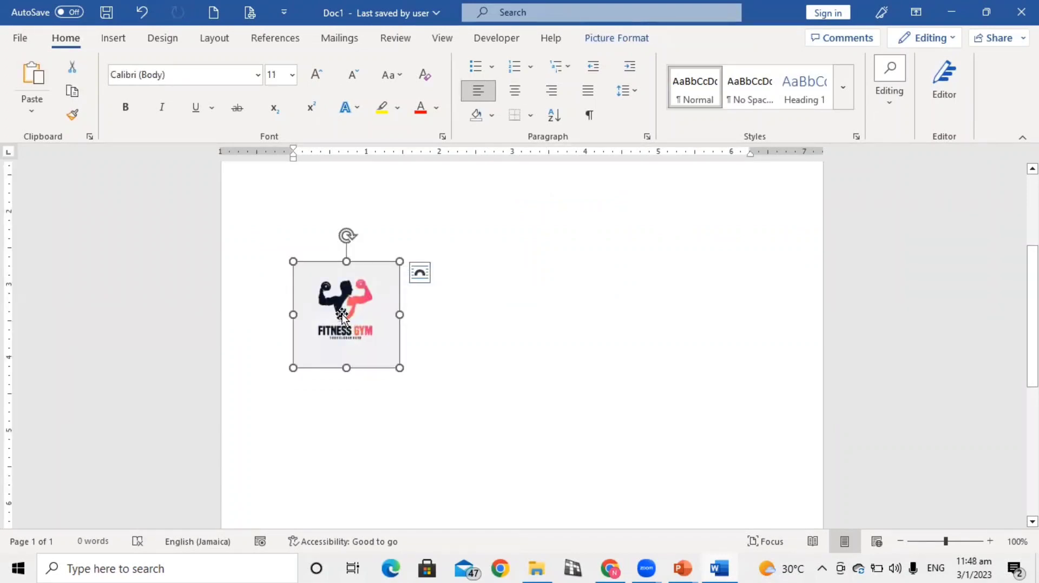
right_click(342, 316)
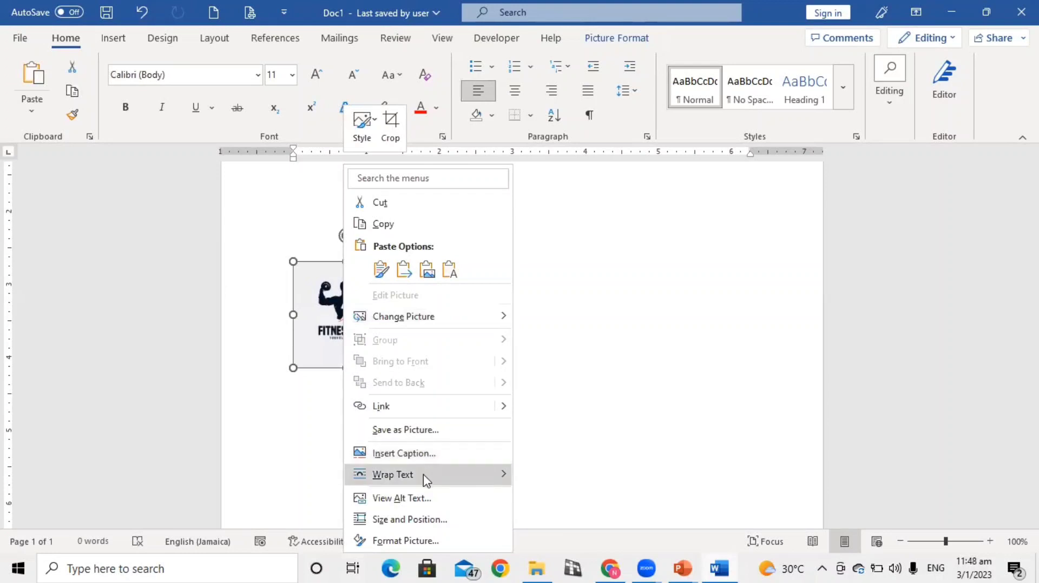
mouse_move(425, 479)
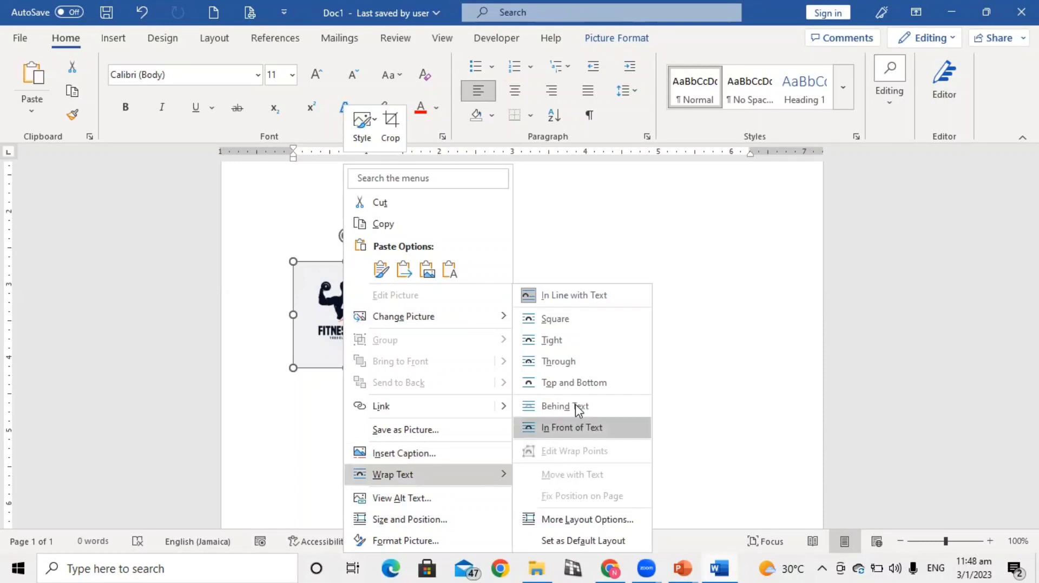
left_click(551, 426)
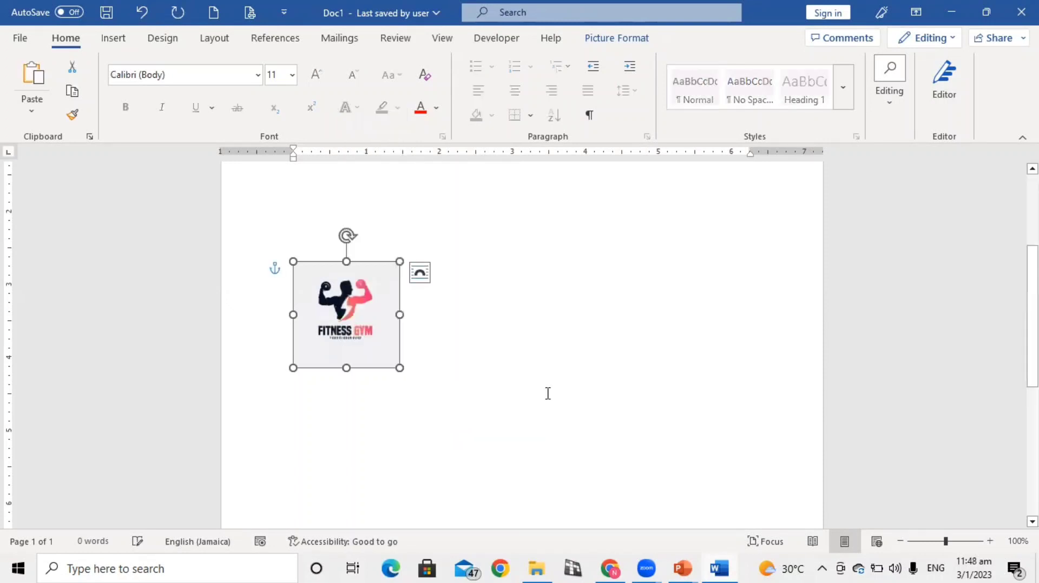
scroll(479, 296, "up", 5)
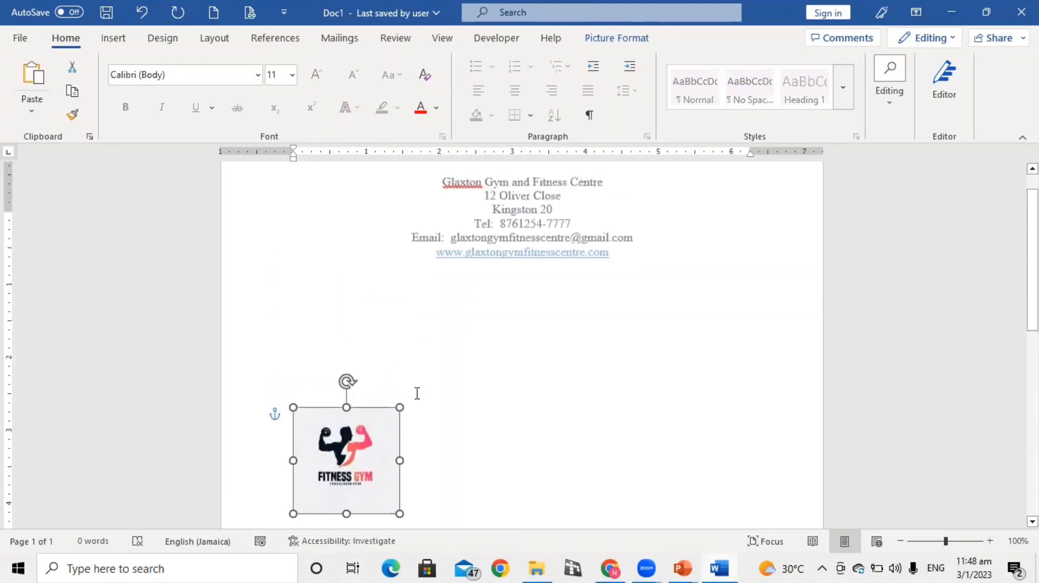
left_click_drag(372, 458, 361, 207)
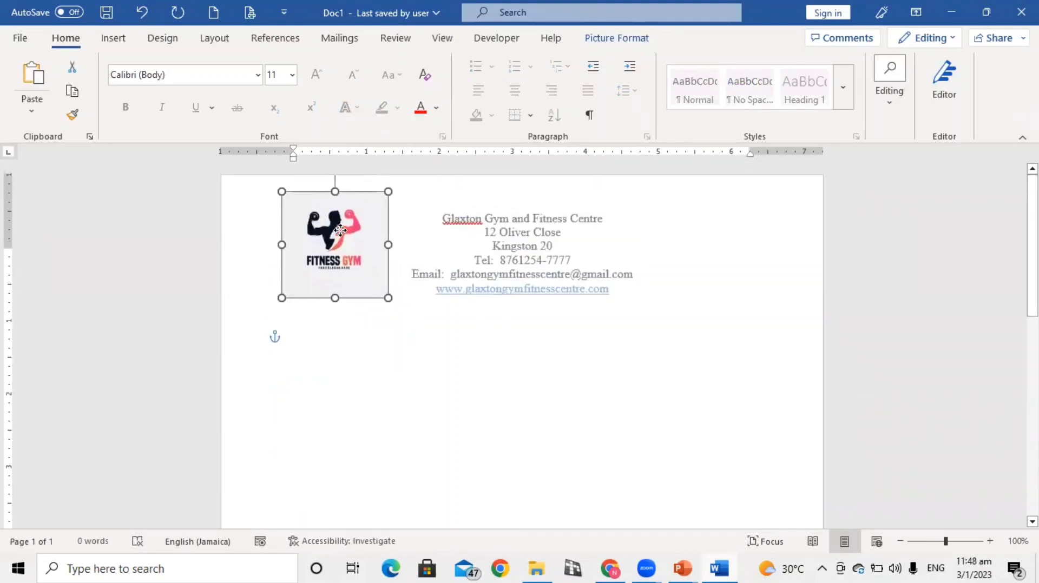
double_click(469, 266)
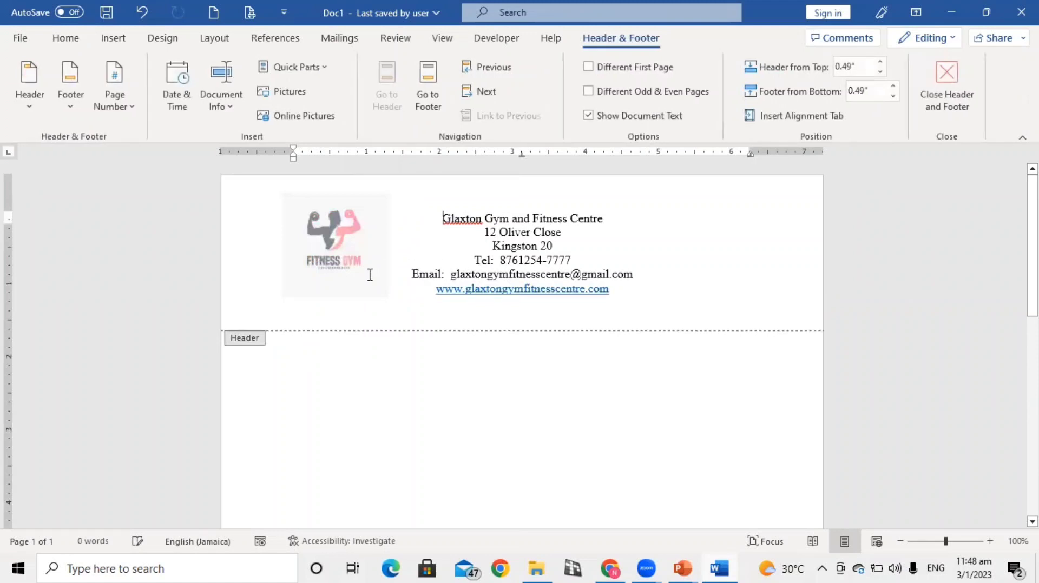
left_click(338, 265)
left_click(144, 11)
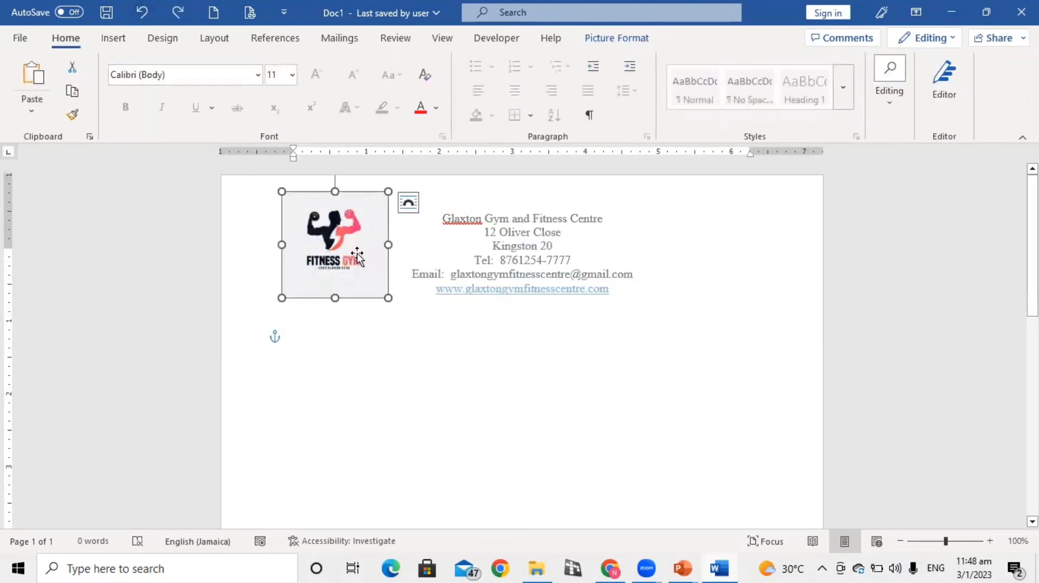
Nudge the logo slightly beside the contact lines and shrink it proportionally to about 1.39" by 1.39"
left_click(388, 246)
mouse_move(361, 226)
left_mouse_down()
mouse_move(307, 233)
mouse_move(366, 229)
left_mouse_up()
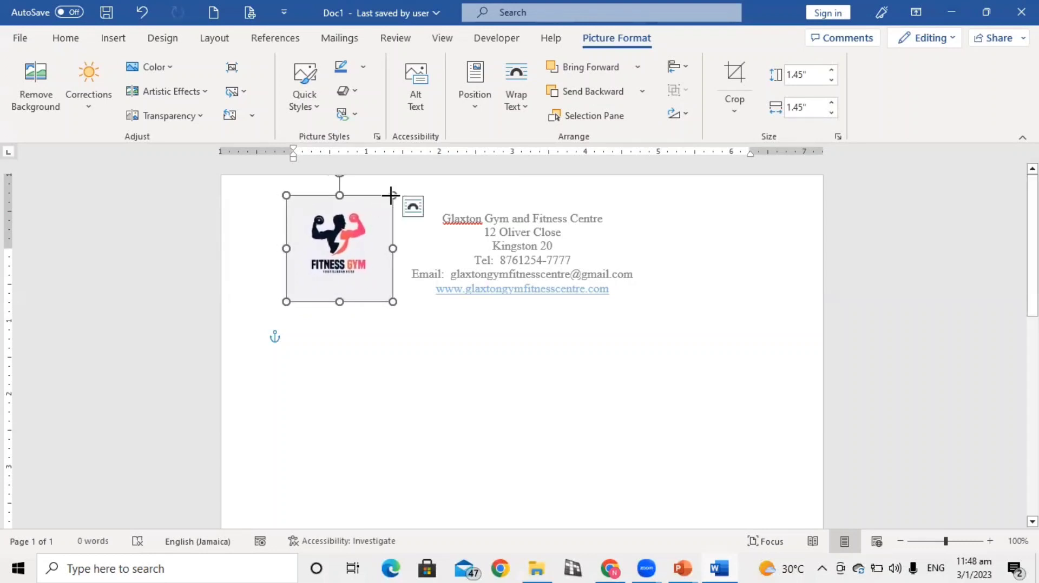
left_click_drag(390, 195, 388, 204)
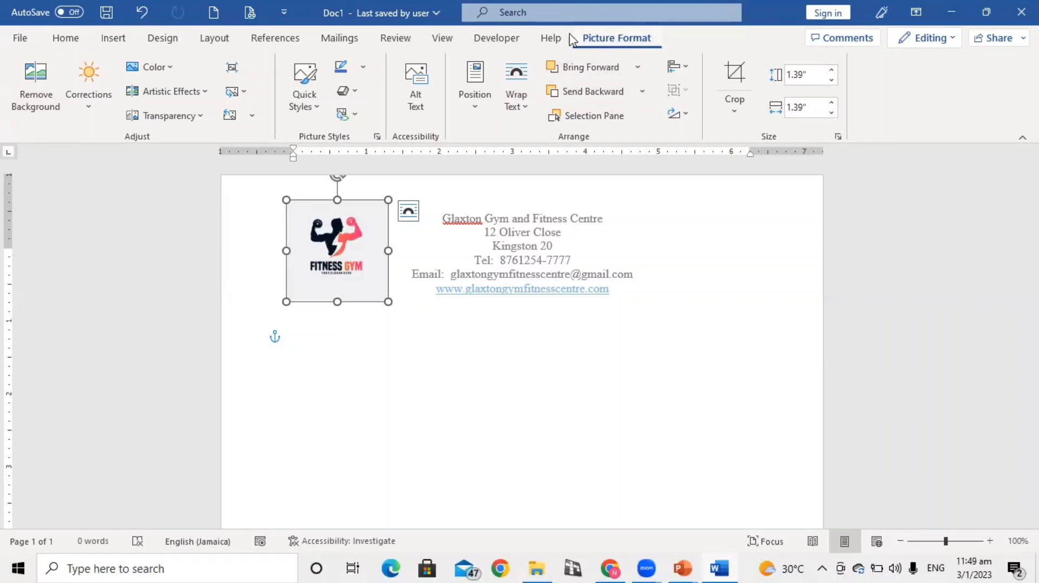
Try the thick black rectangular picture style on the logo, and replace it with the black-framed oval style
left_click(319, 111)
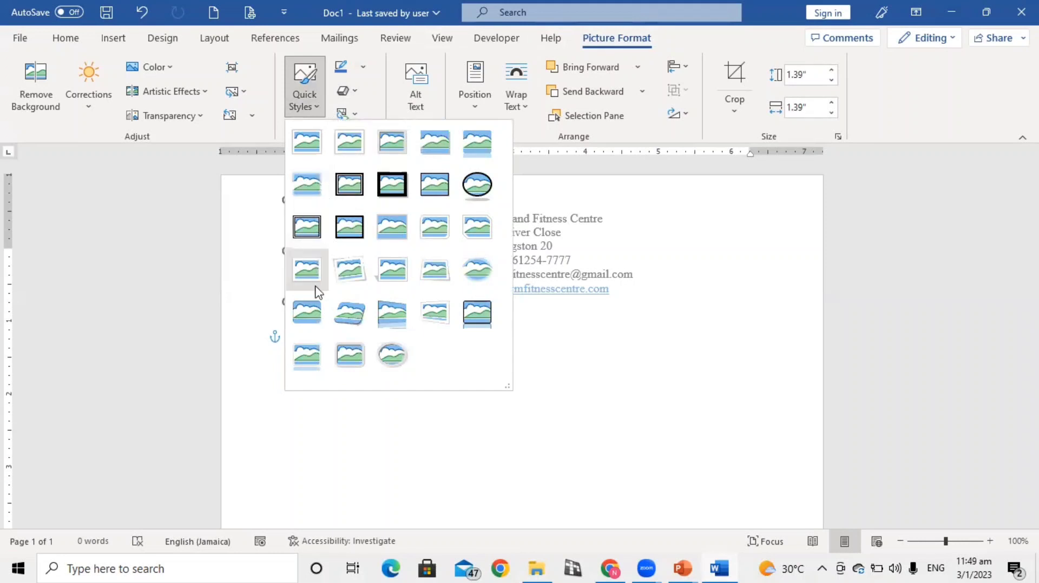
left_click(393, 186)
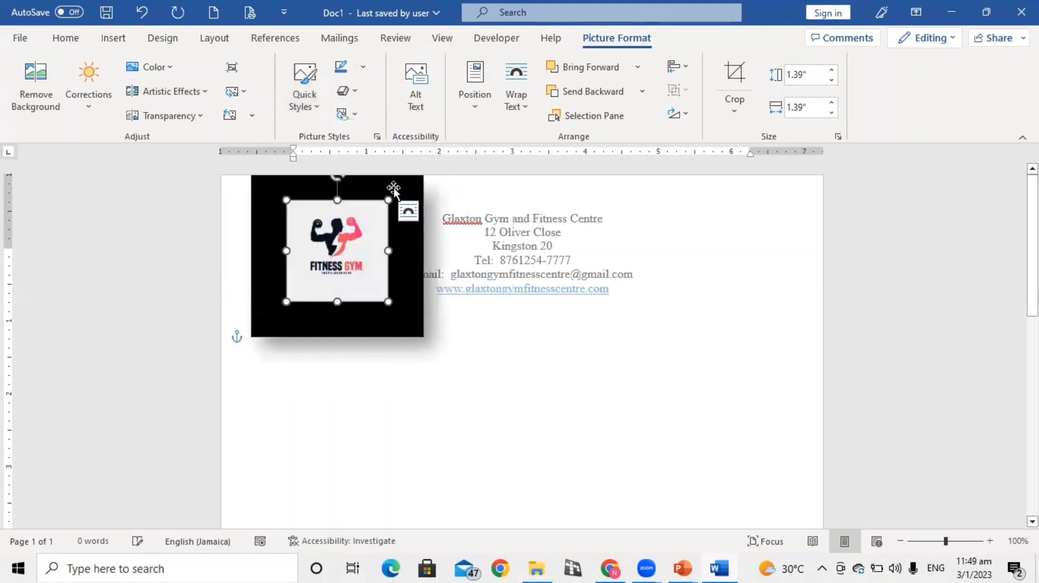
left_click(319, 107)
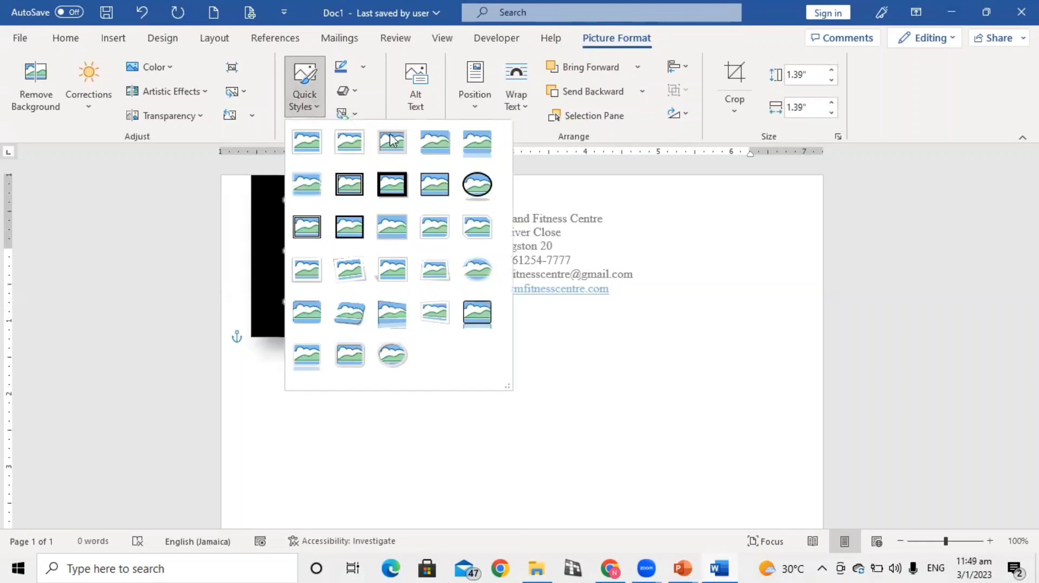
left_click(477, 185)
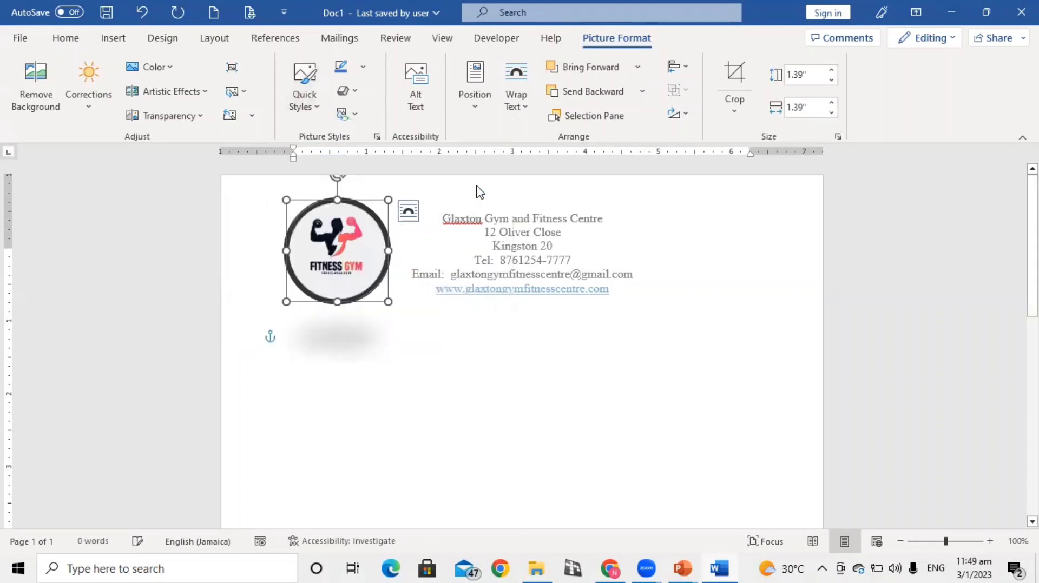
left_click(676, 248)
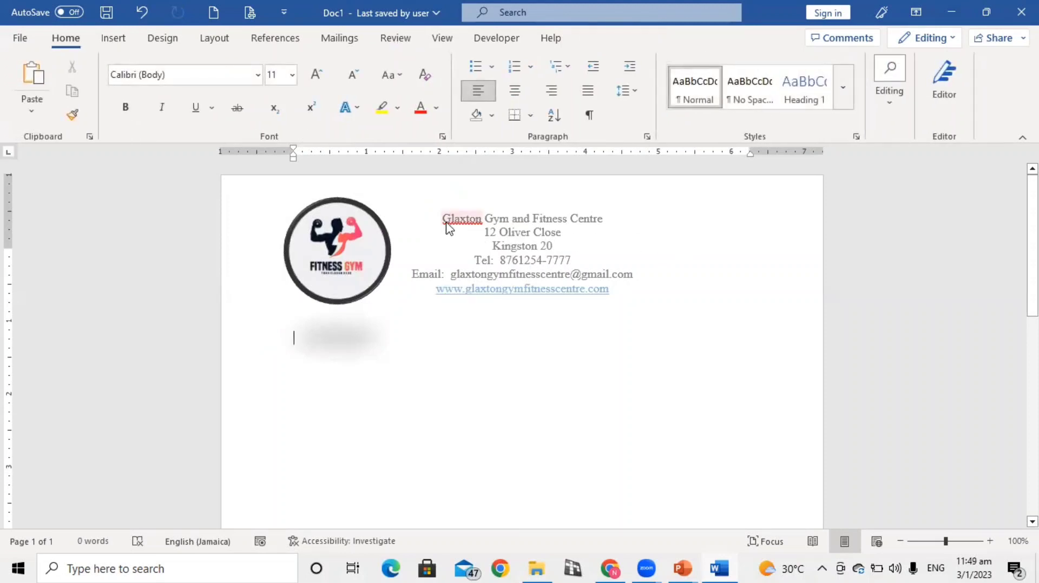
Change the font of the gym name line in the header to Edwardian Script ITC
double_click(508, 233)
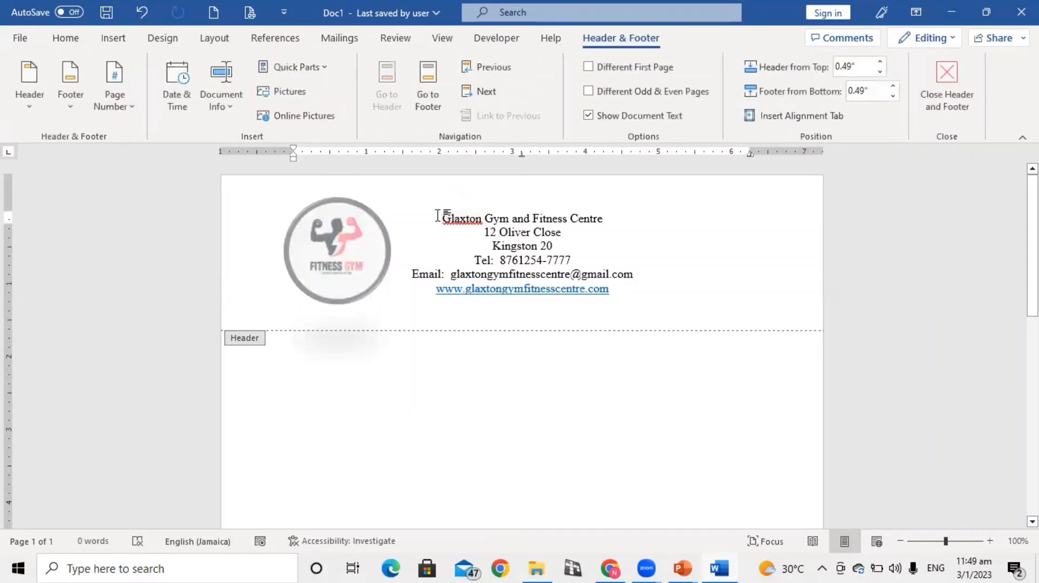
left_click_drag(438, 216, 607, 223)
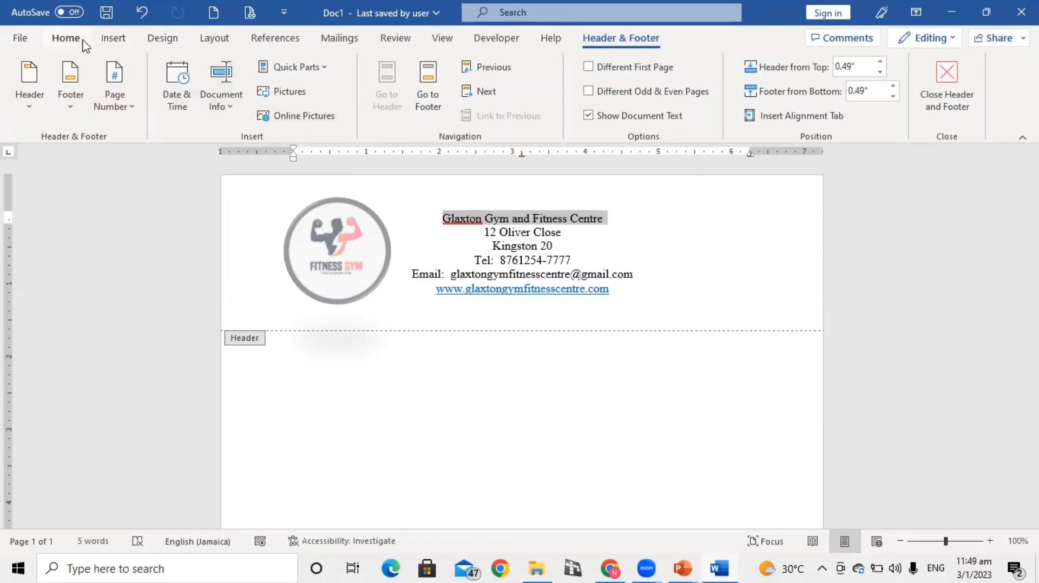
left_click(65, 38)
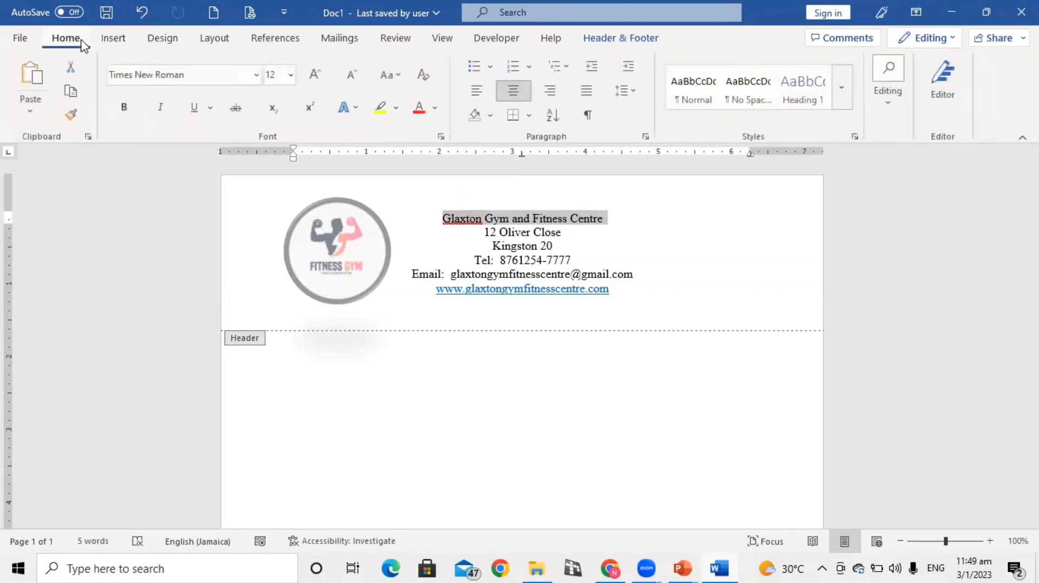
left_click(258, 76)
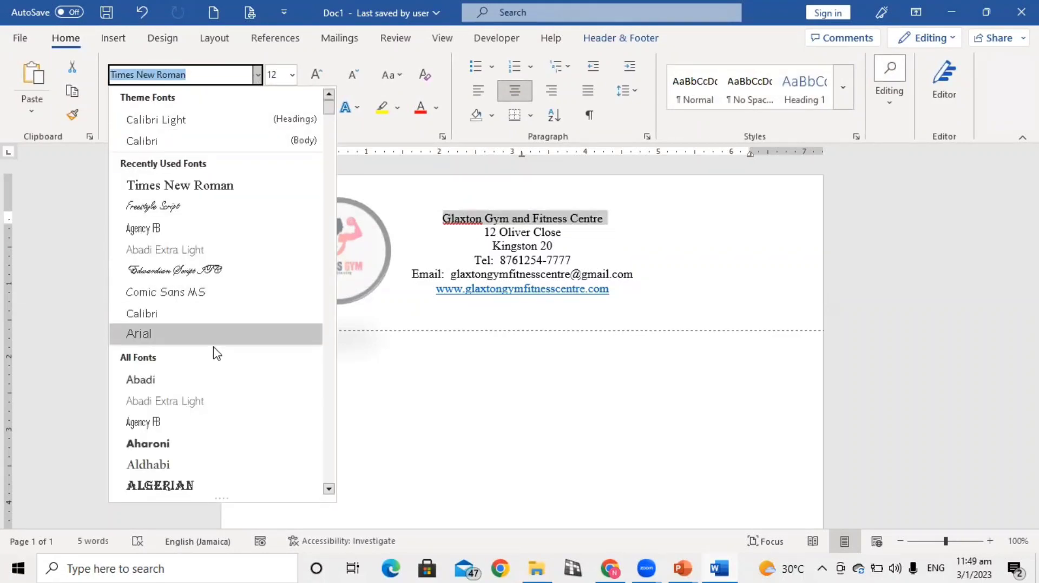
scroll(215, 422, "down", 3)
scroll(216, 422, "down", 8)
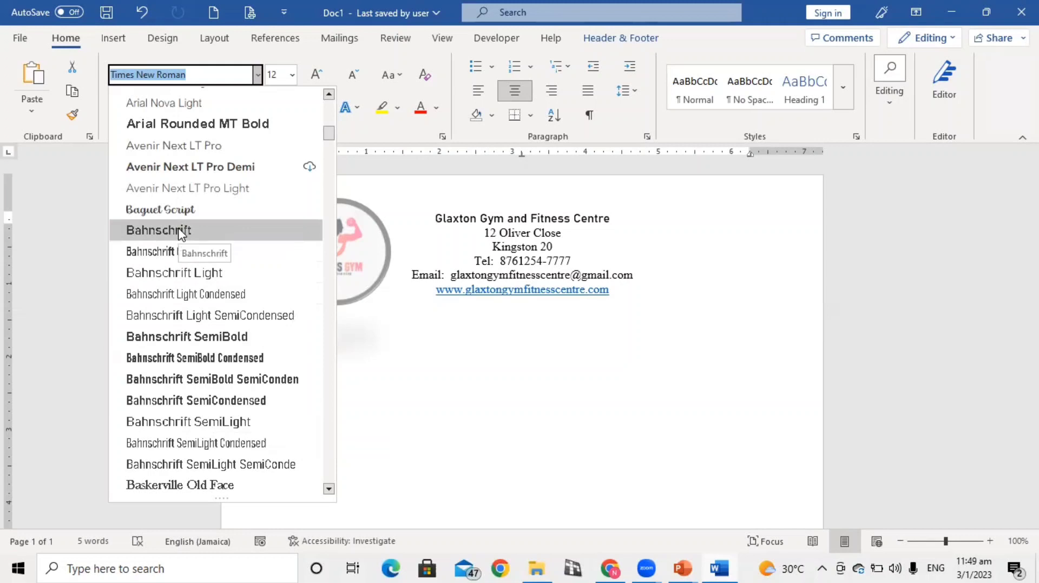
scroll(181, 396, "down", 4)
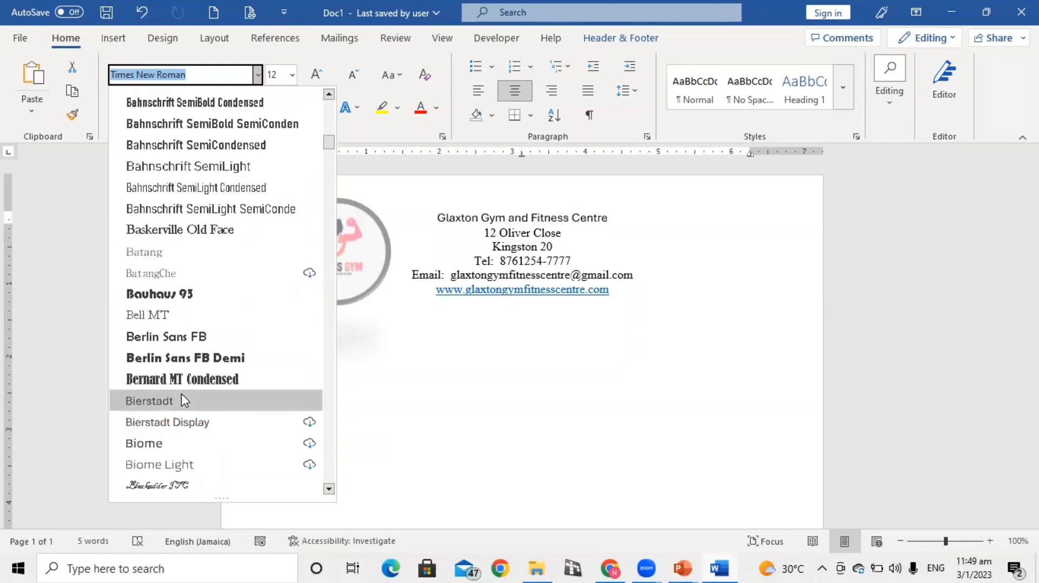
scroll(183, 401, "down", 4)
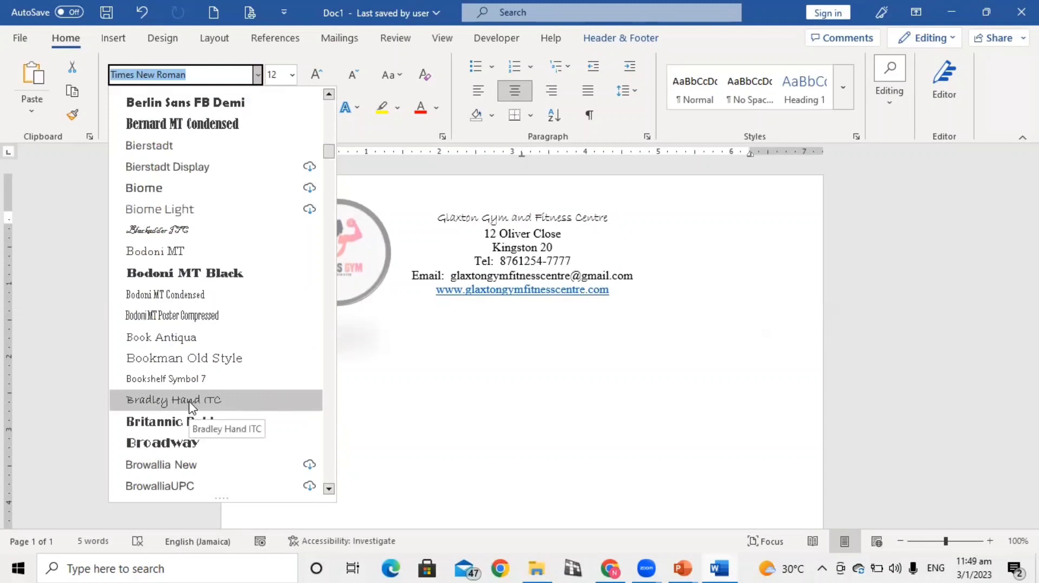
scroll(192, 407, "down", 2)
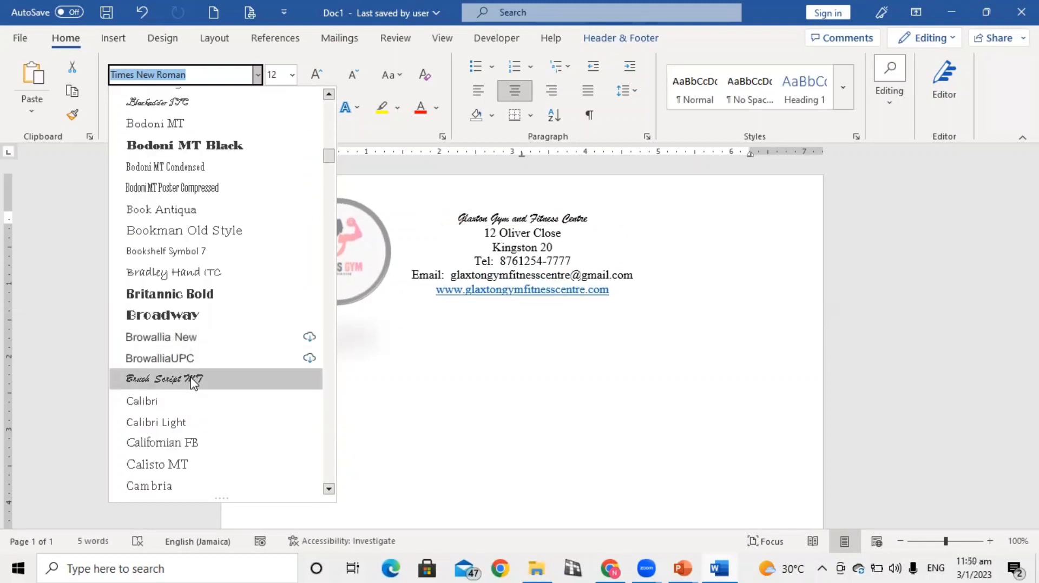
scroll(192, 381, "down", 5)
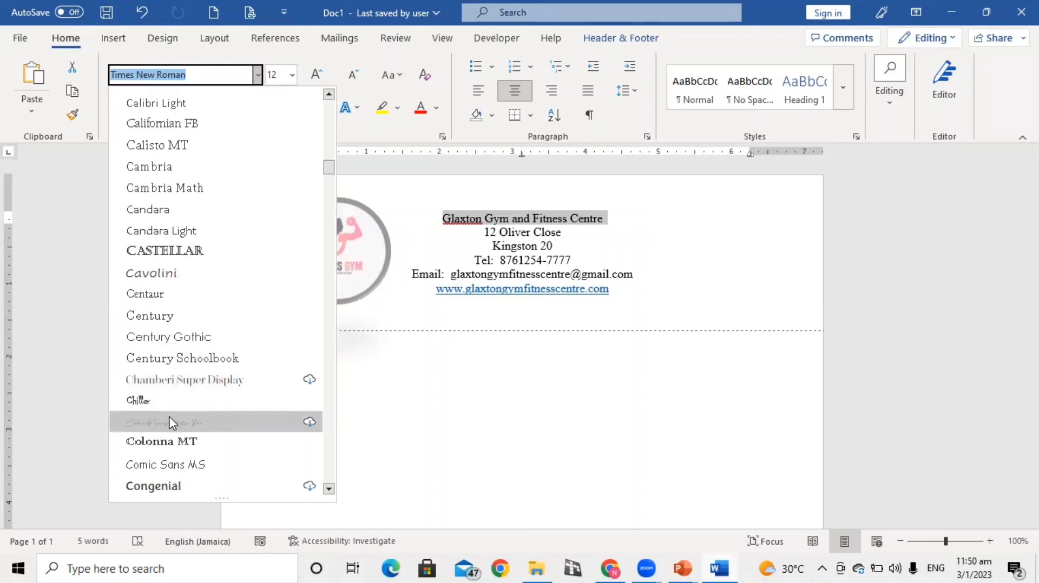
scroll(168, 419, "down", 7)
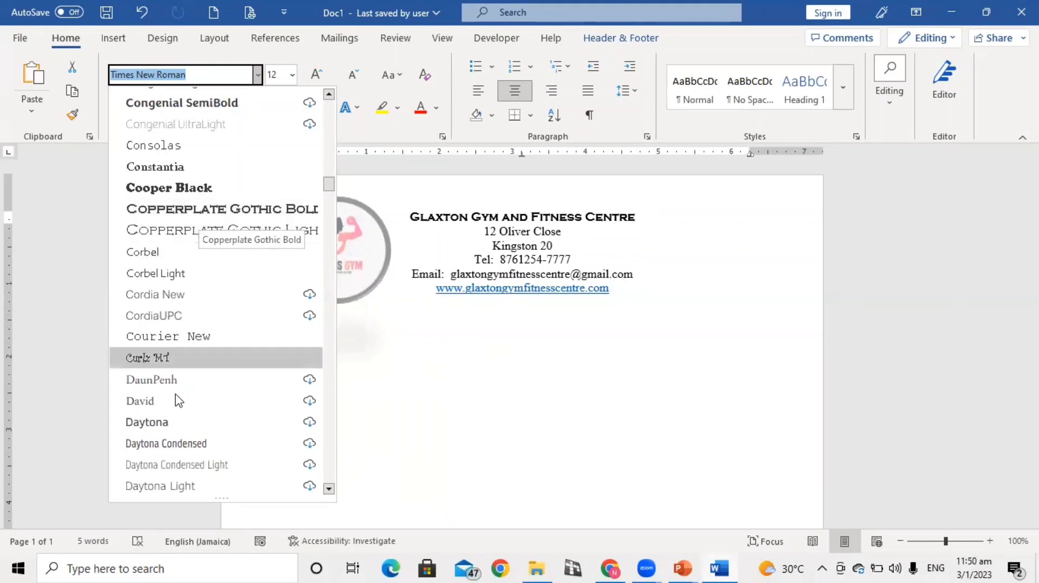
scroll(179, 401, "down", 5)
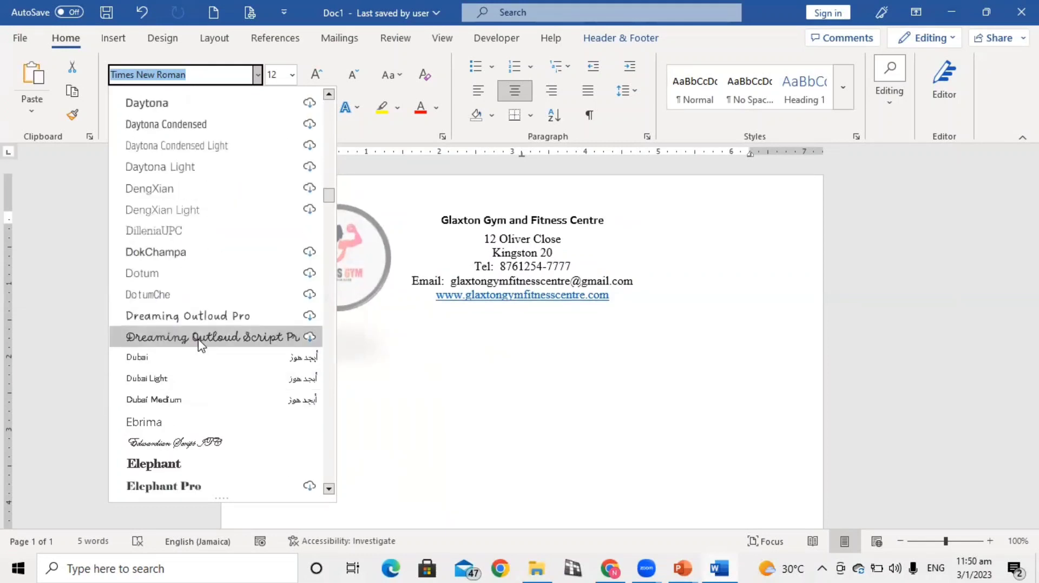
left_click(196, 446)
Set the gym name's font size to 20 and colour it a darker shade of the theme orange
left_click(293, 74)
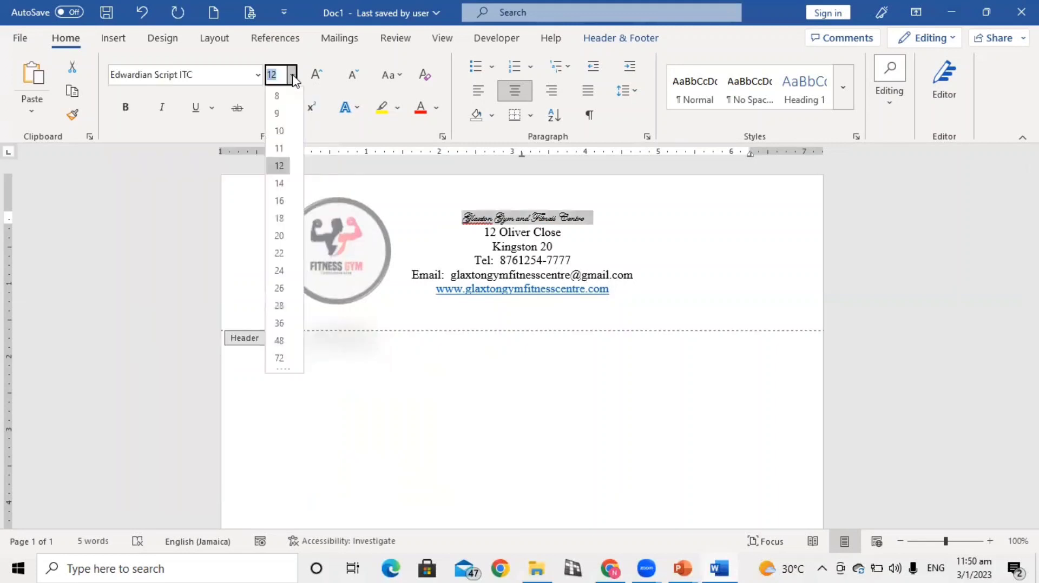
left_click(279, 236)
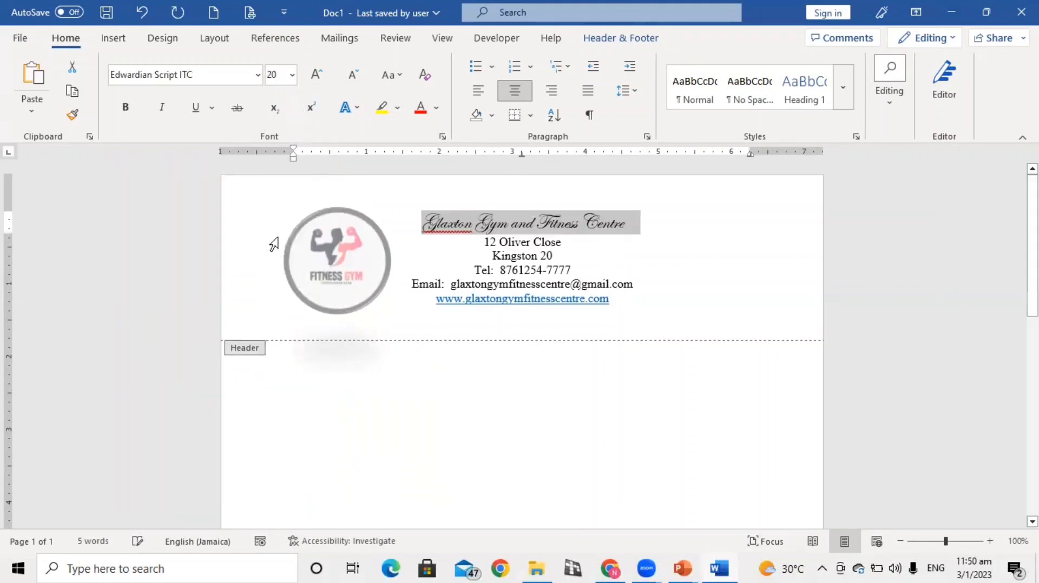
left_click(438, 109)
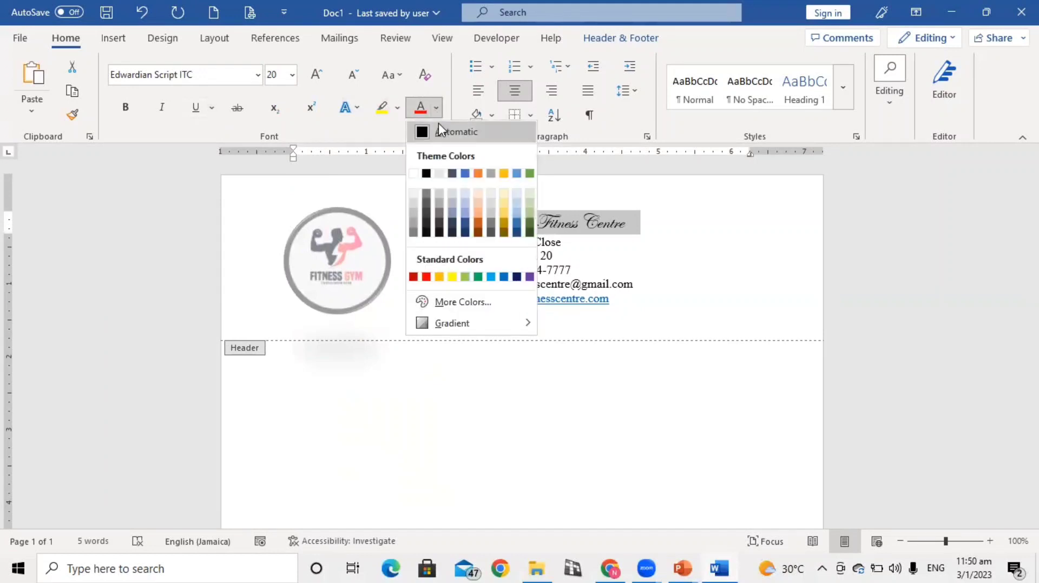
left_click(478, 222)
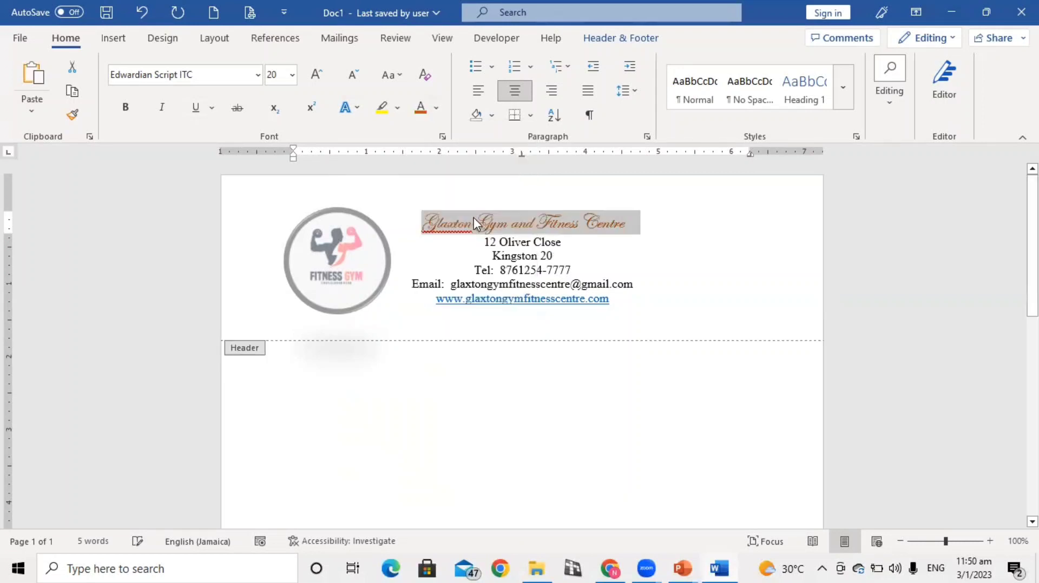
Make the gym name bold and set its font size to 24
left_click(125, 107)
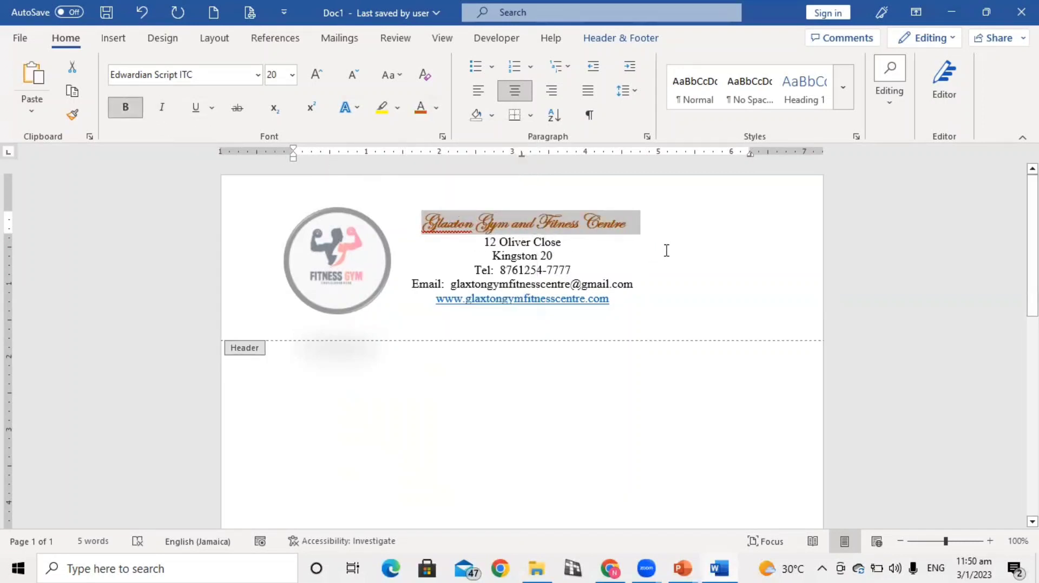
left_click(292, 74)
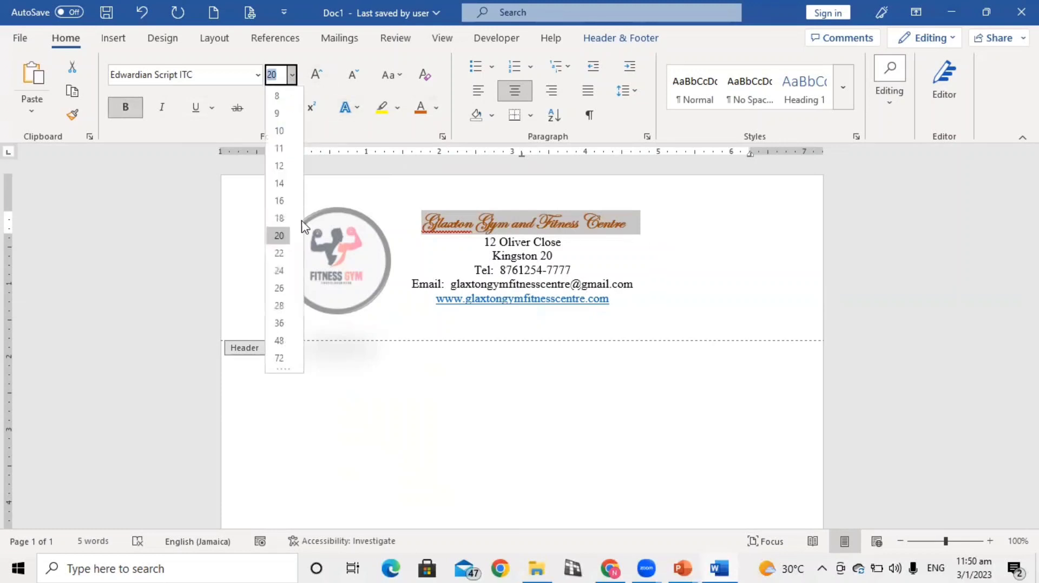
left_click(279, 270)
left_click(647, 264)
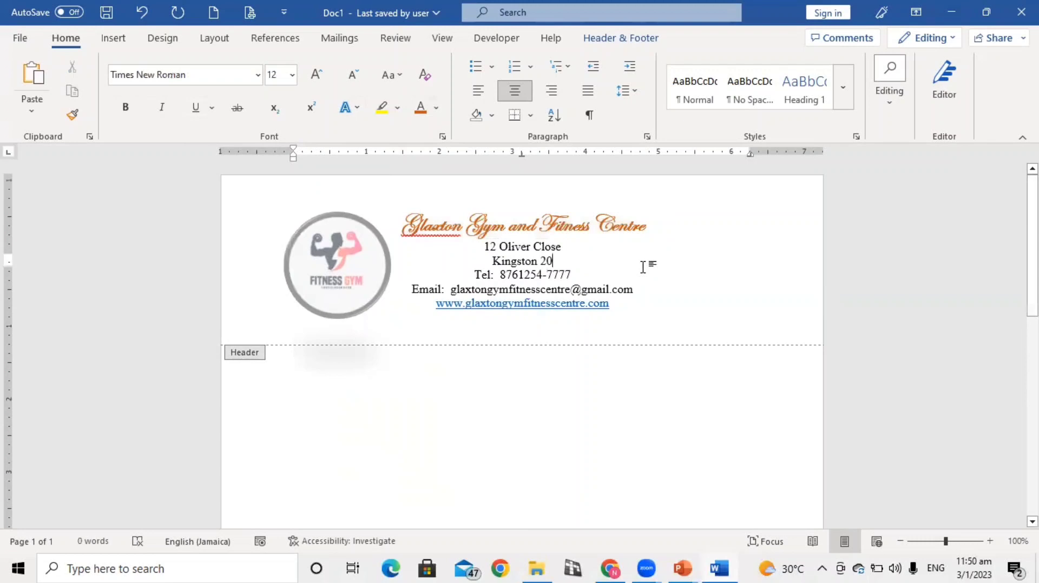
left_click(521, 326)
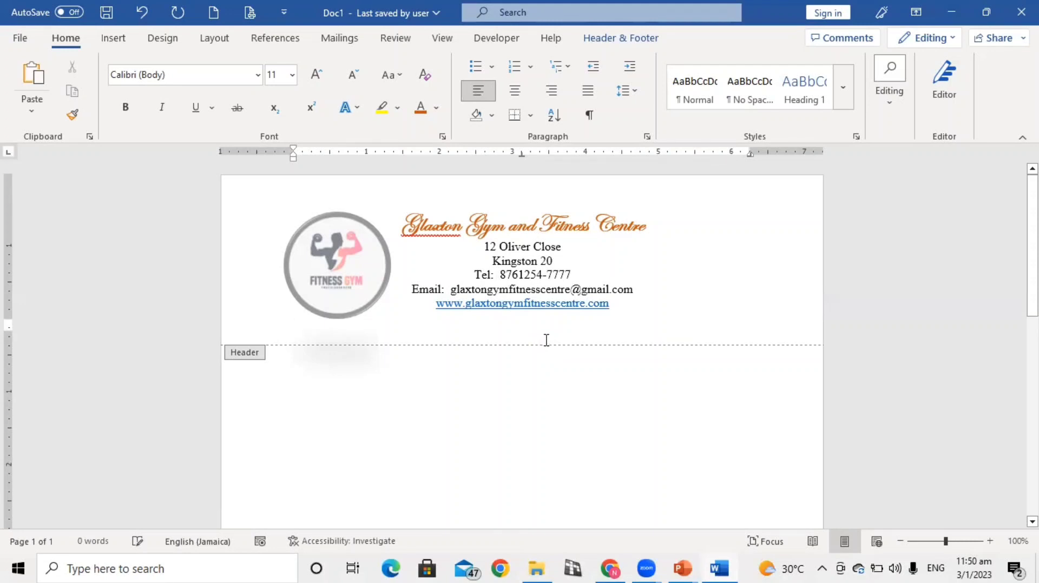
Remove the blank line at the end of the header and return to the document body
key("BackSpace")
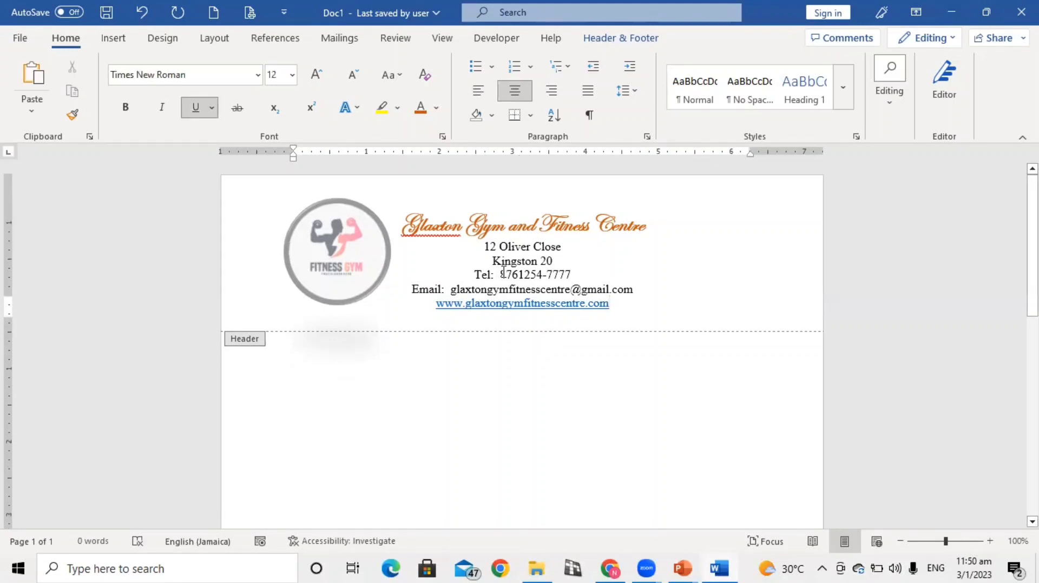
left_click(645, 259)
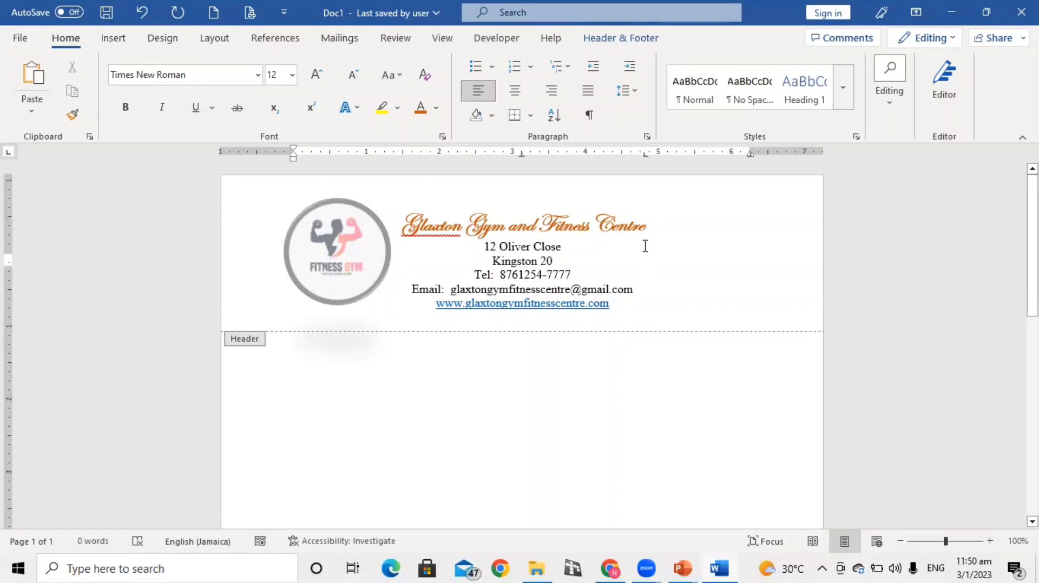
left_click(623, 41)
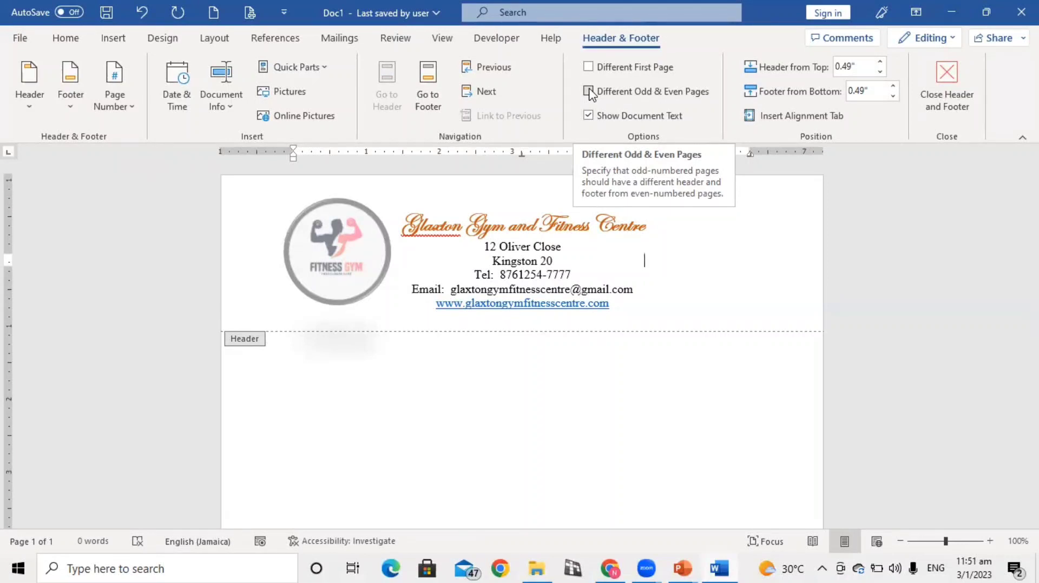
double_click(569, 421)
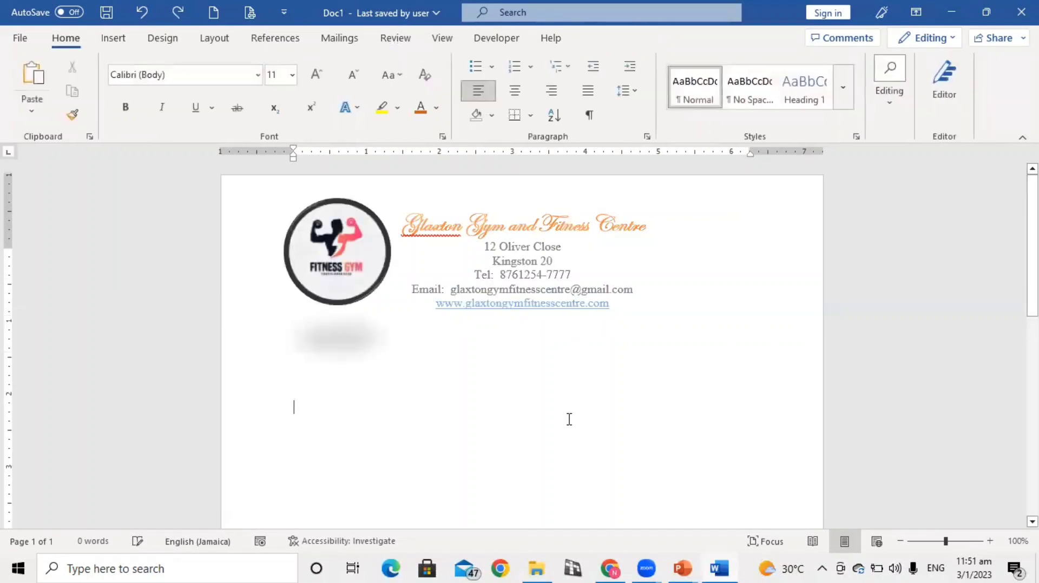
Add blank paragraphs in the document body until it runs onto a second page
scroll(573, 417, "down", 5)
scroll(579, 412, "down", 3)
key("Return")
key("Return")
key("Return")
key("Return")
key("Return")
key("Return")
key("Return")
key("Return")
key("Return")
key("Return")
key("Return")
key("Return")
key("Return")
key("Return")
key("Return")
key("Return")
key("Return")
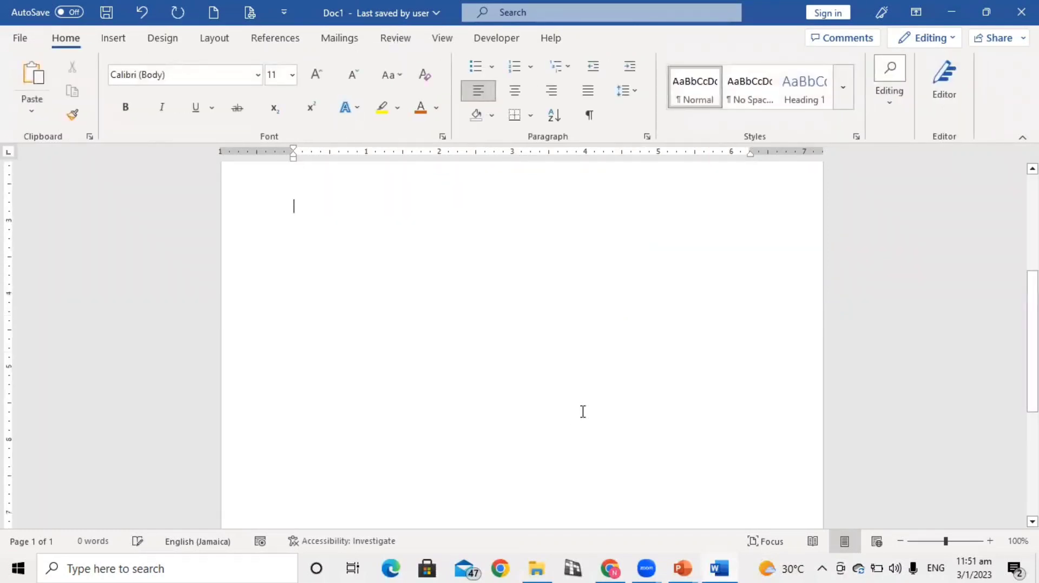
key("Return")
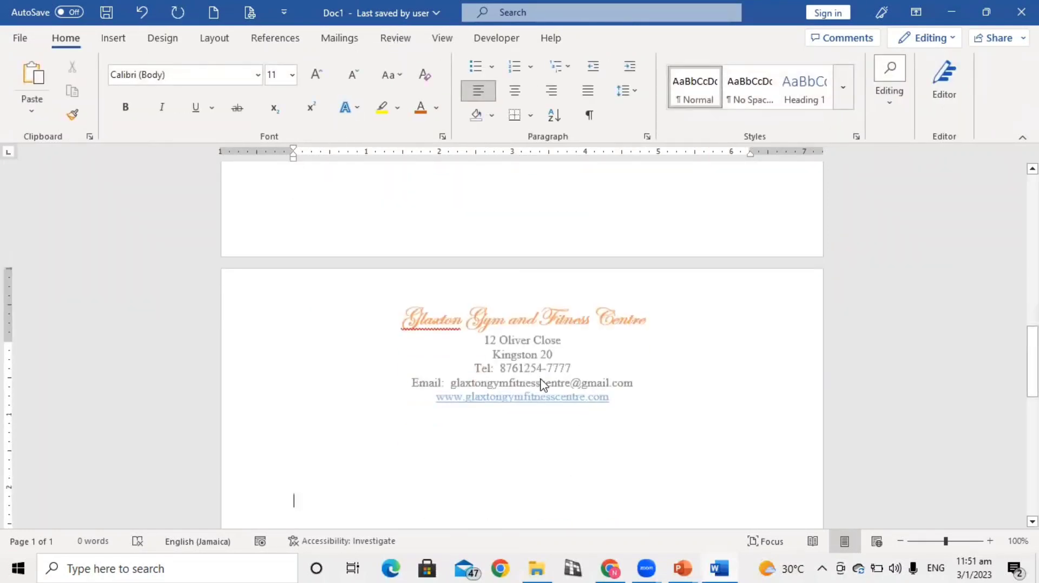
Reopen the first page's header and compare the letterhead on the first and second pages
scroll(520, 377, "up", 2)
scroll(520, 377, "up", 10)
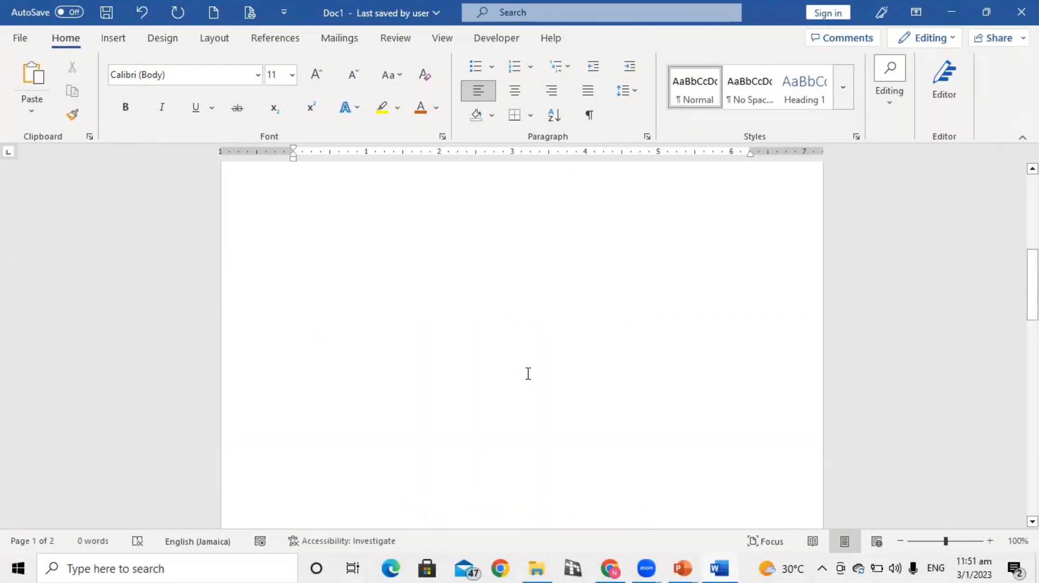
double_click(514, 335)
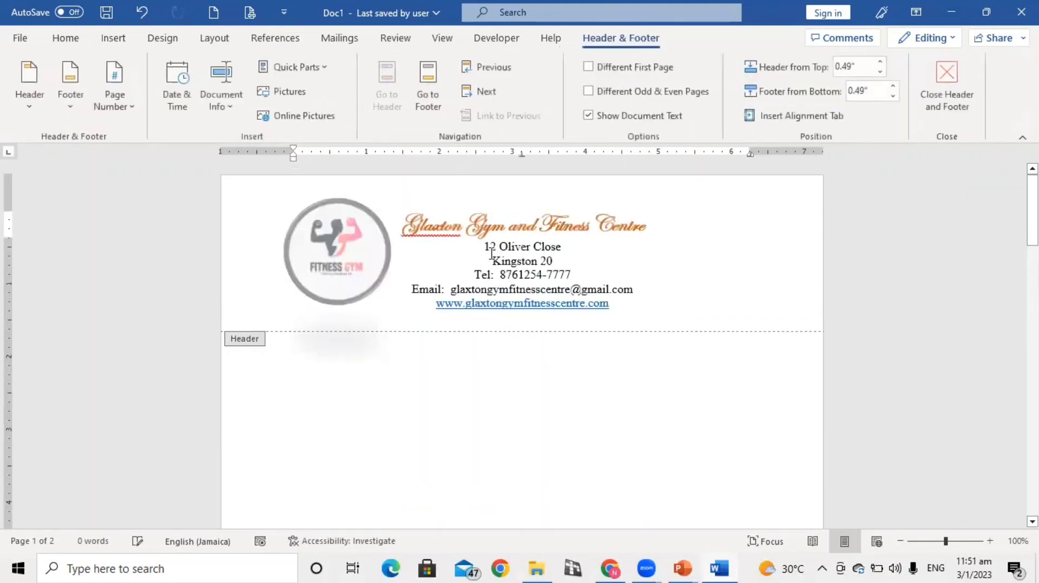
scroll(499, 326, "down", 3)
scroll(499, 325, "down", 12)
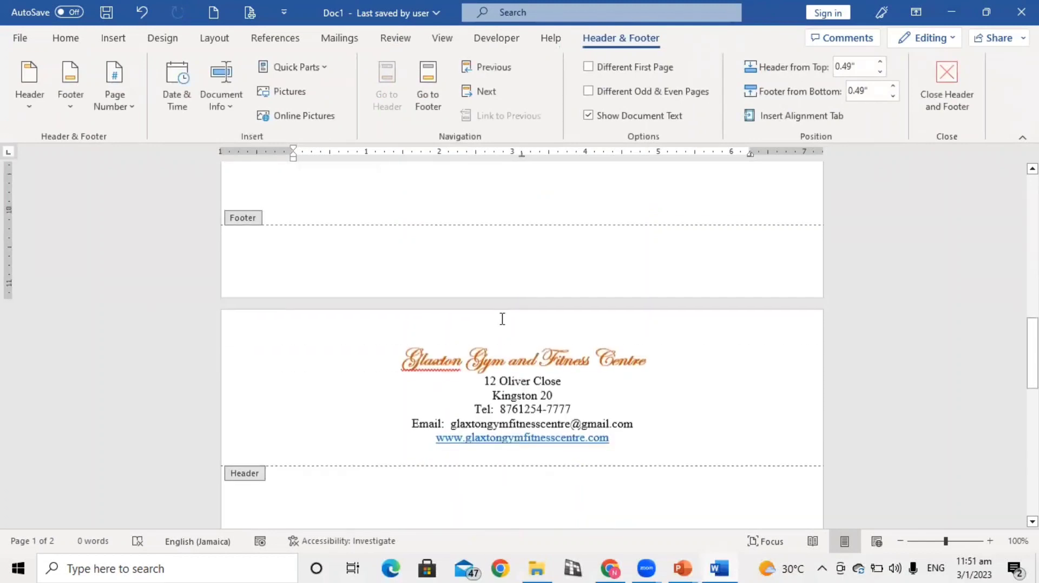
scroll(501, 324, "up", 5)
scroll(498, 309, "down", 5)
scroll(541, 281, "up", 2)
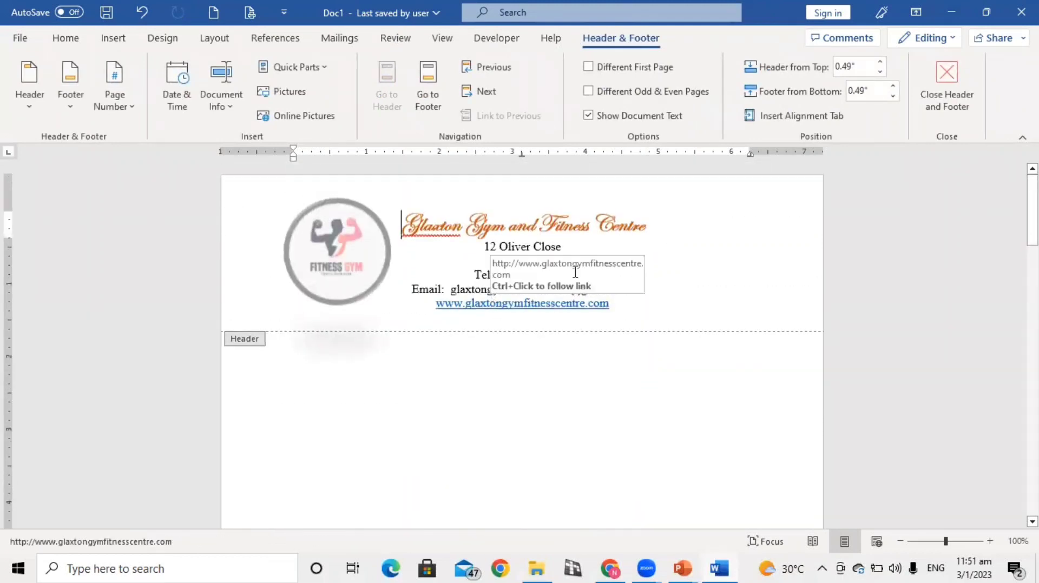
Turn on different headers for odd and even pages, close the header, and check the second page
left_click(589, 92)
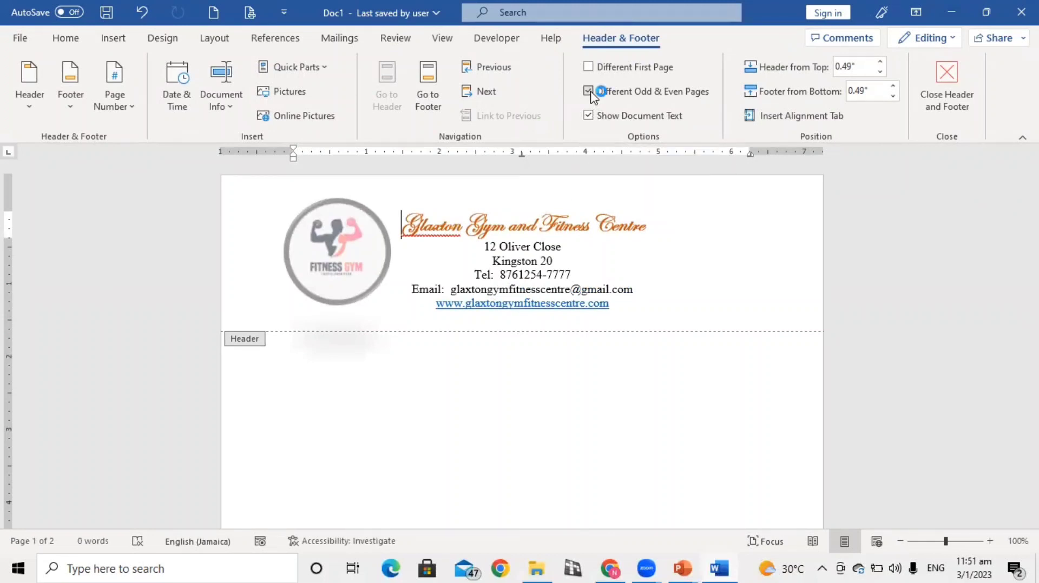
double_click(530, 417)
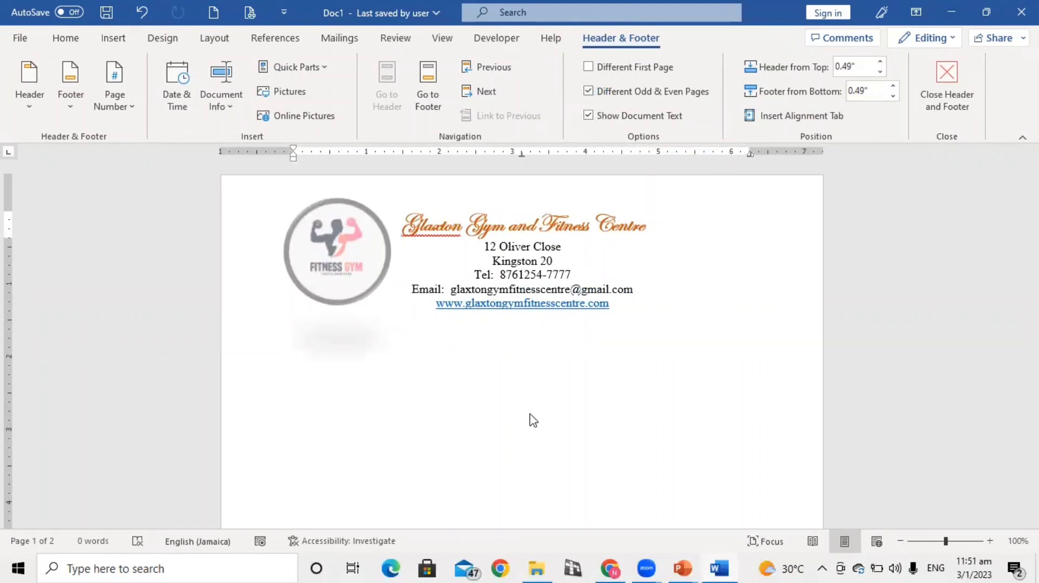
scroll(529, 416, "down", 12)
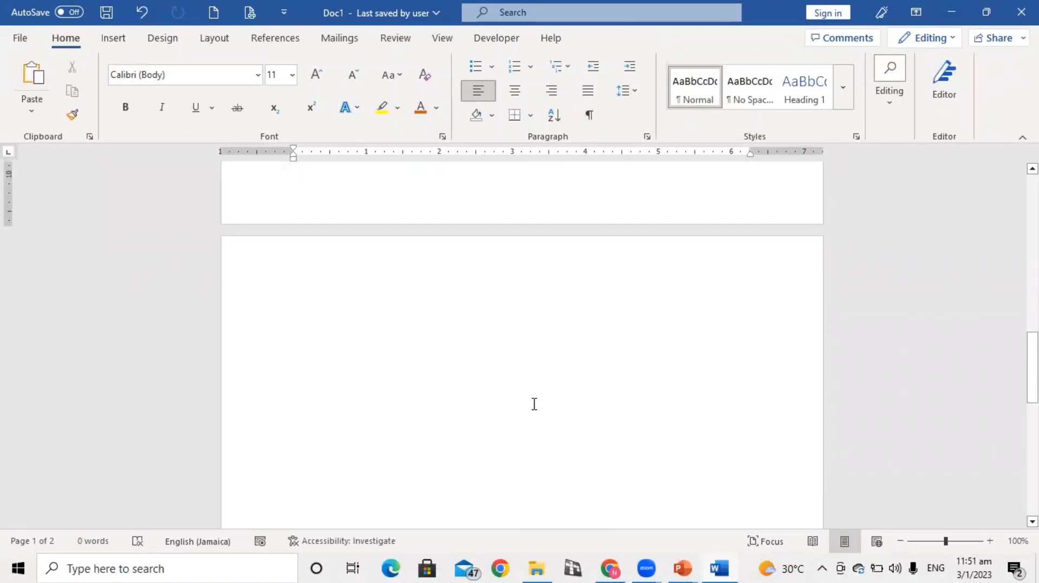
scroll(534, 404, "up", 12)
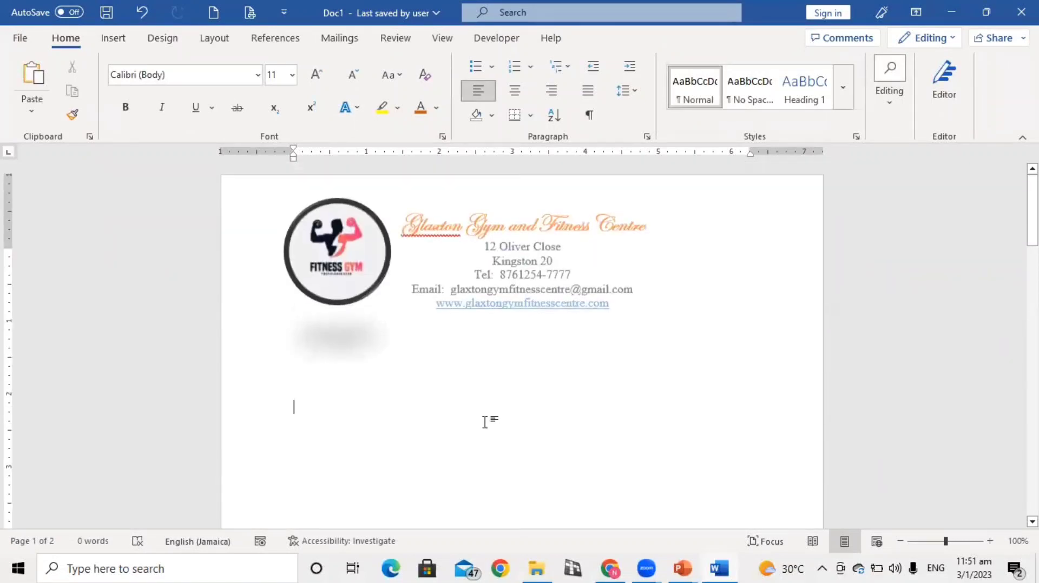
key("ctrl+z")
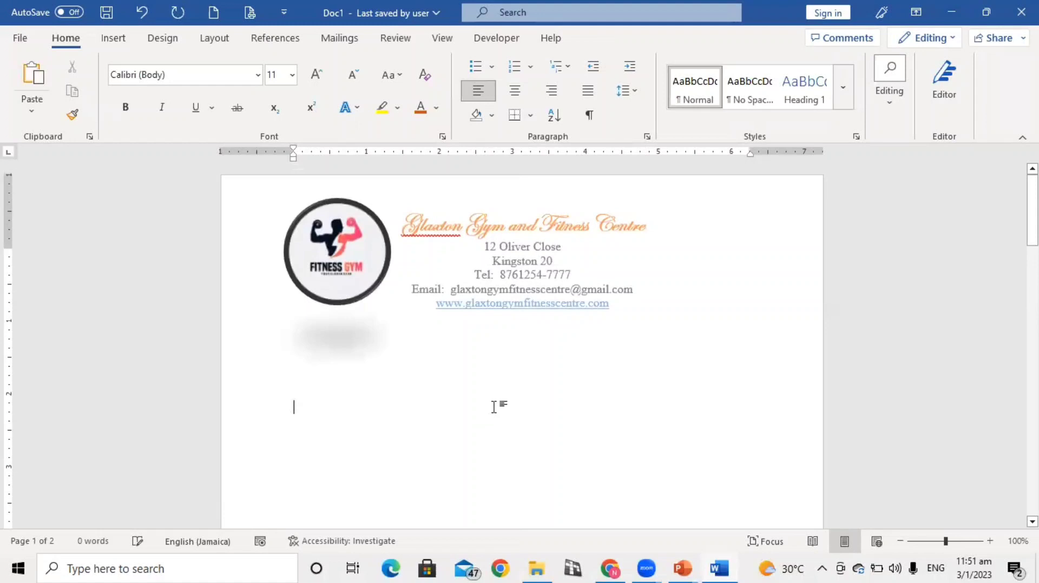